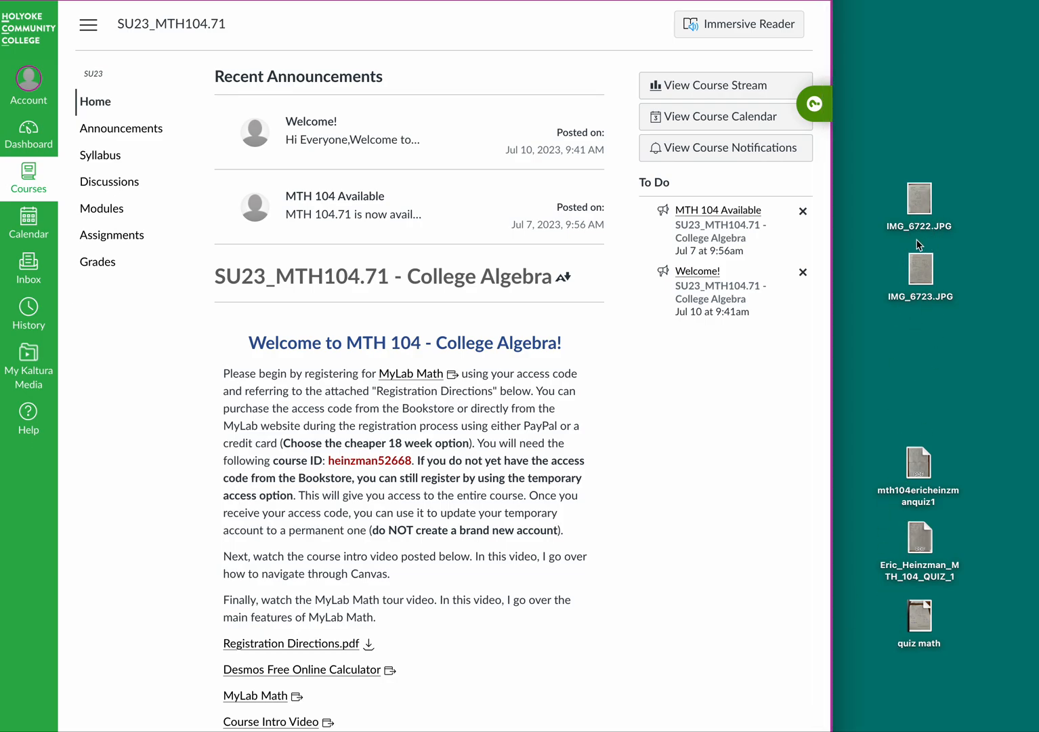
Step: Open the course's Assignments list showing Quiz 1 through Quiz 4 with due dates
click(126, 241)
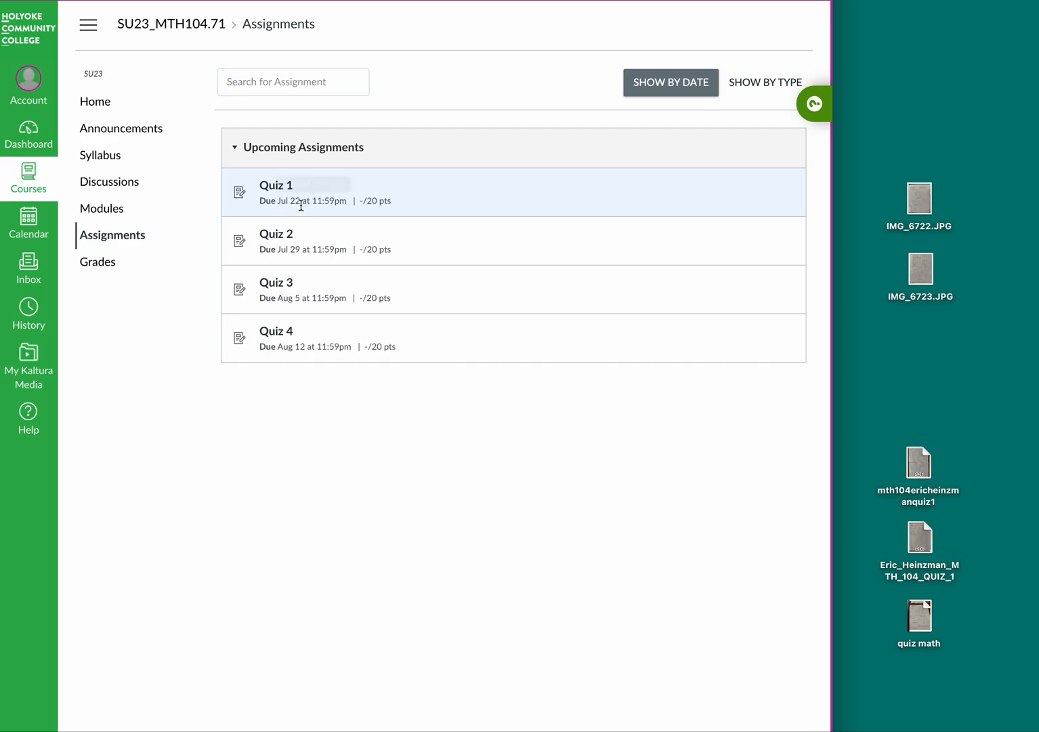
Step: Open the 20-point Quiz 1 assignment to read its instructions and file-naming rule
click(275, 185)
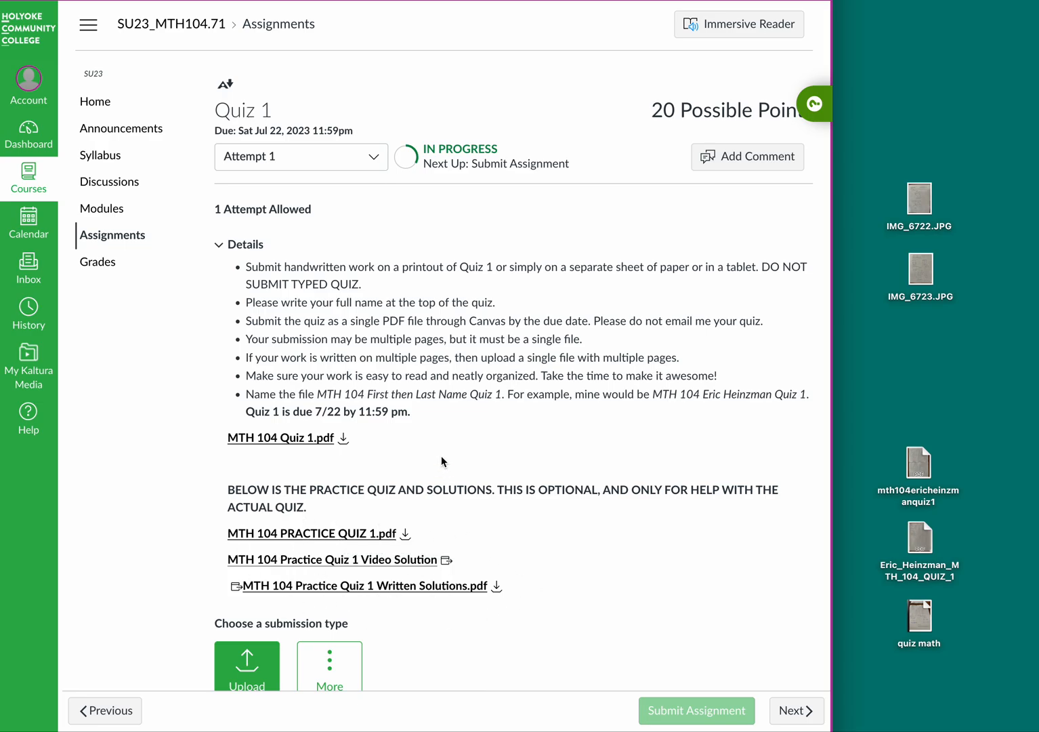
Step: Preview MTH 104 Quiz 1.pdf and review both pages of equation questions
click(288, 438)
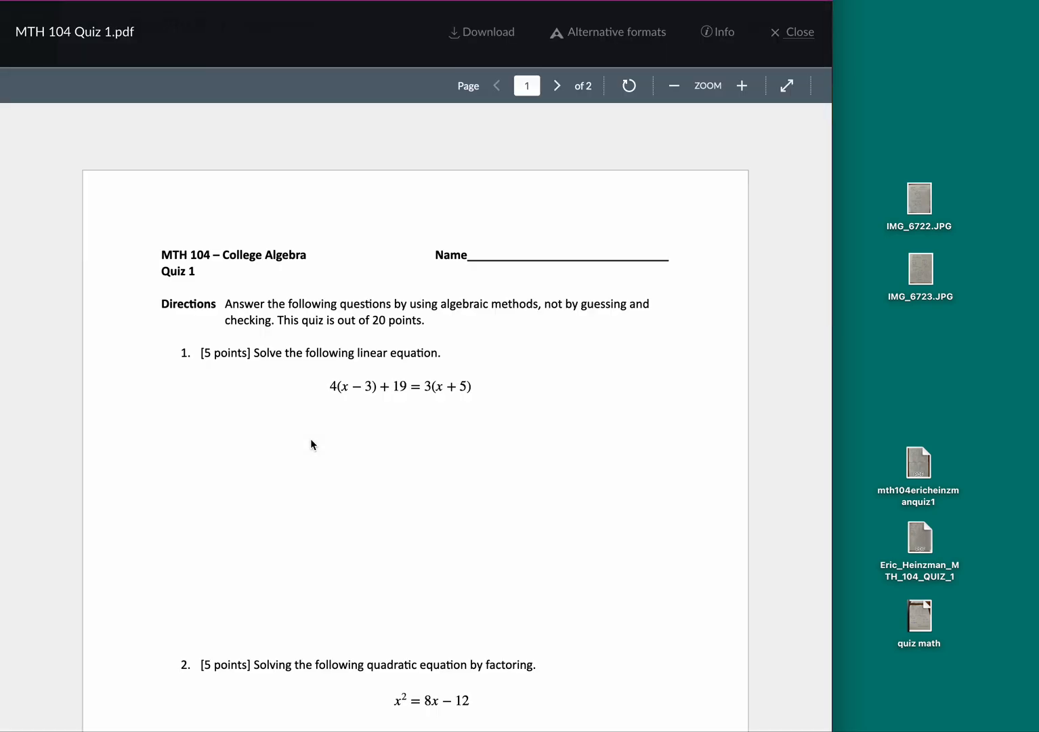
scroll(318, 450, down, 10)
scroll(318, 449, down, 8)
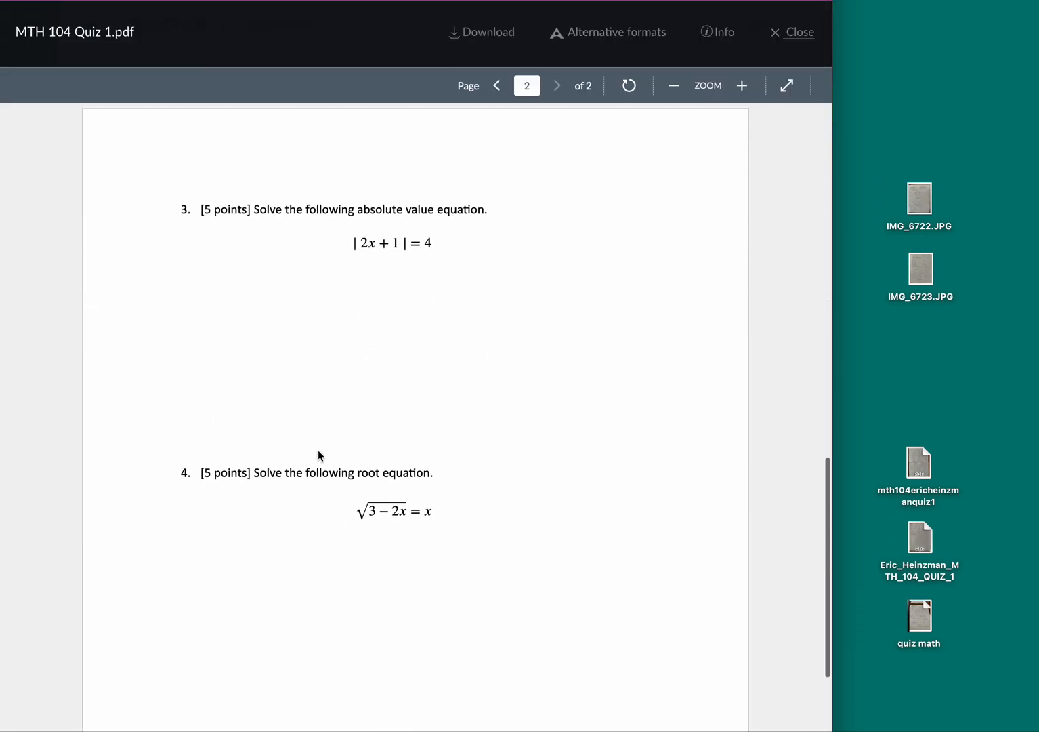
scroll(318, 450, up, 12)
scroll(321, 455, up, 5)
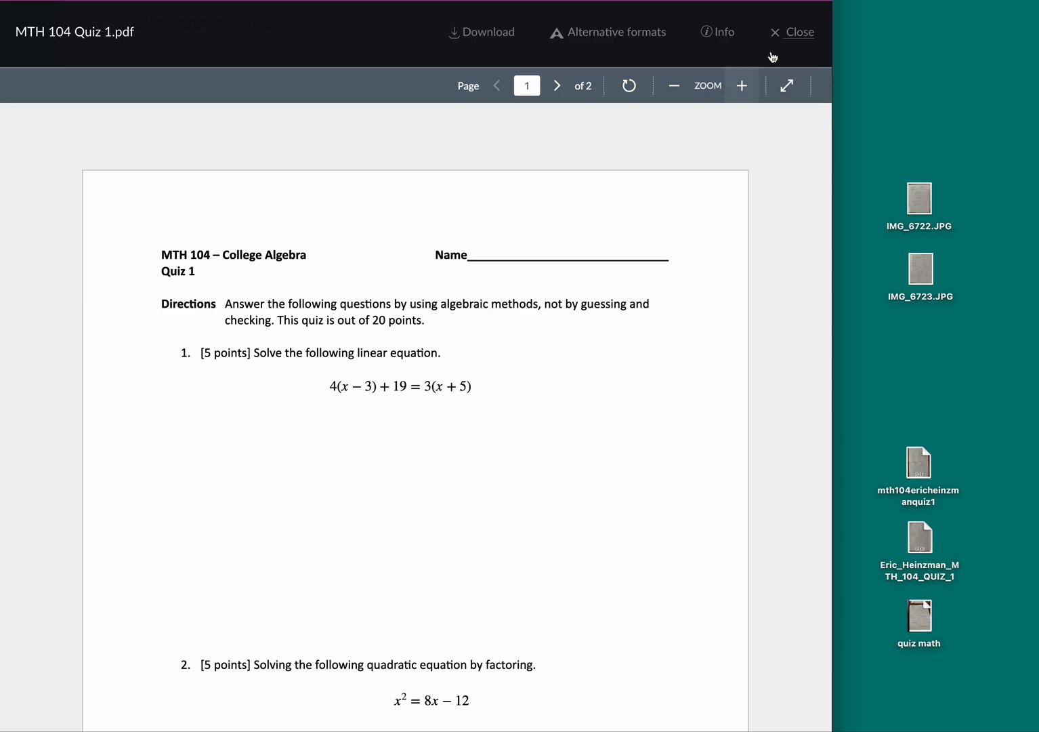
Step: Close the quiz preview, check the Upload area, and go to the blank Google Docs document
click(793, 32)
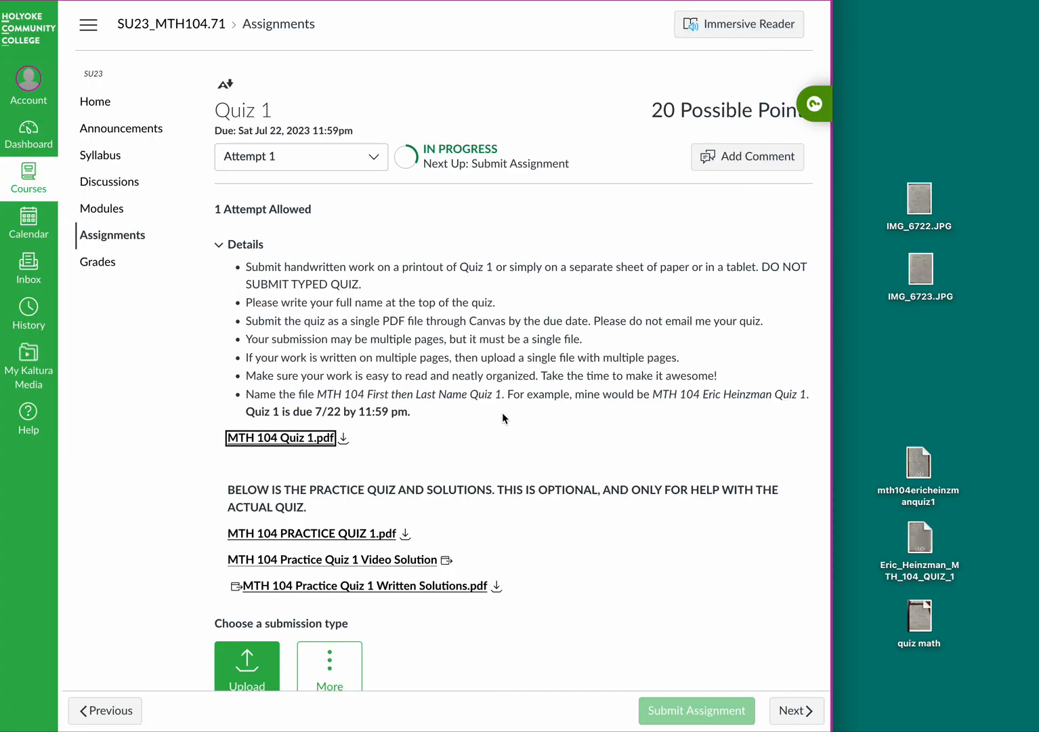
scroll(502, 413, down, 6)
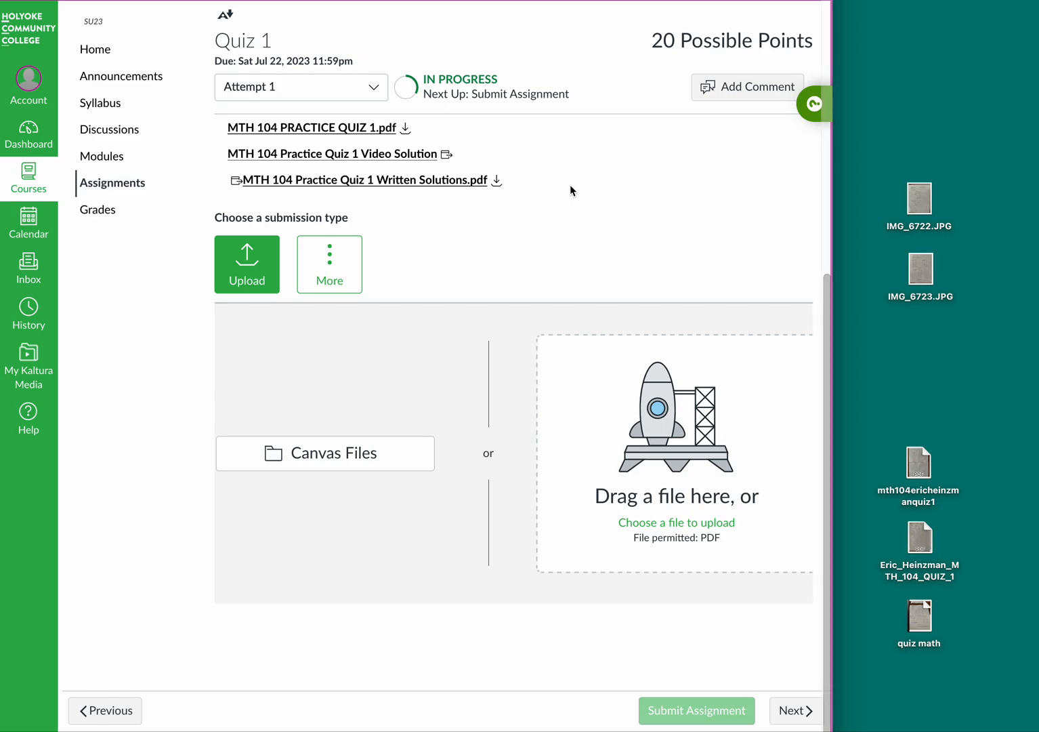
scroll(570, 184, up, 6)
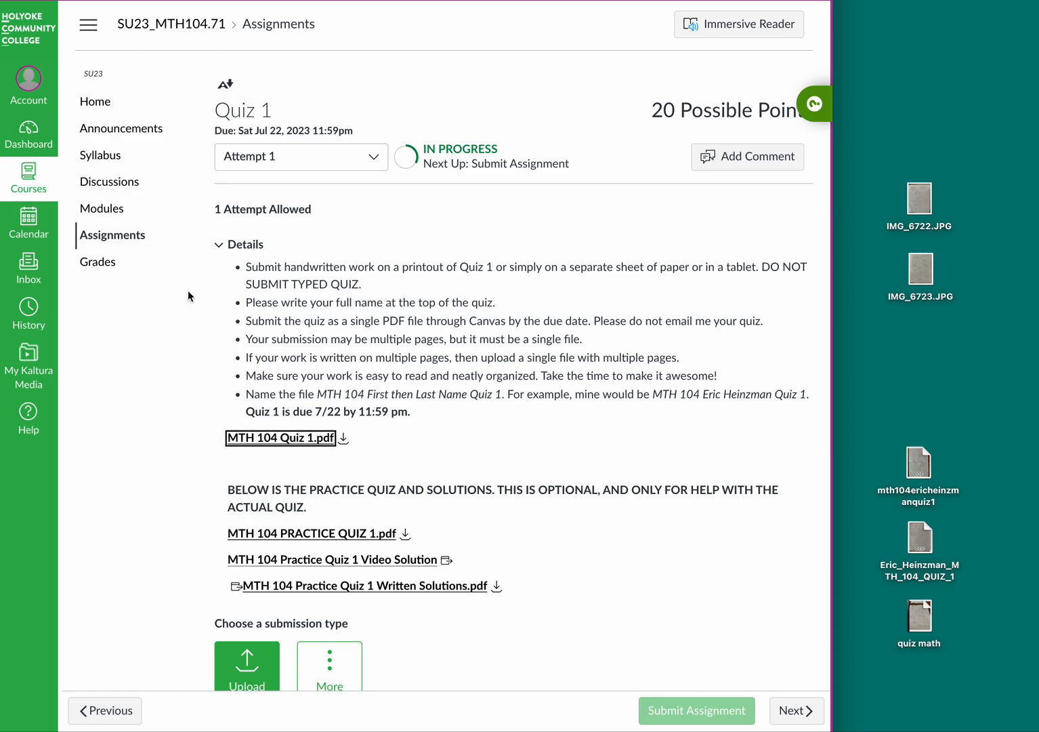
click(488, 1)
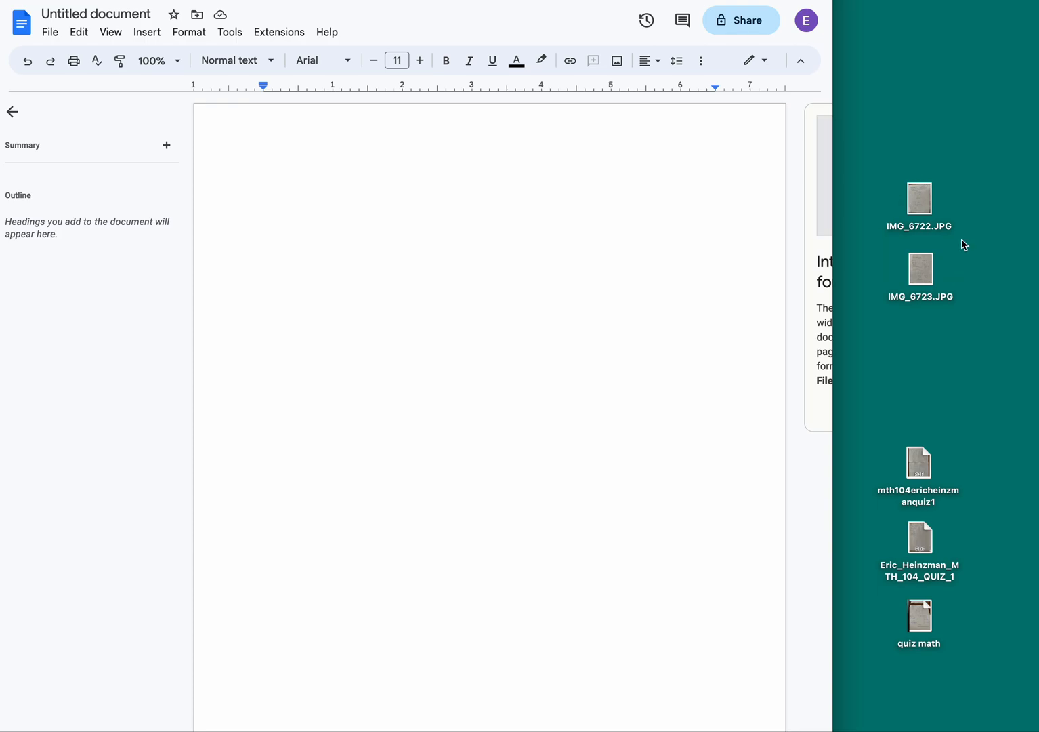
click(916, 194)
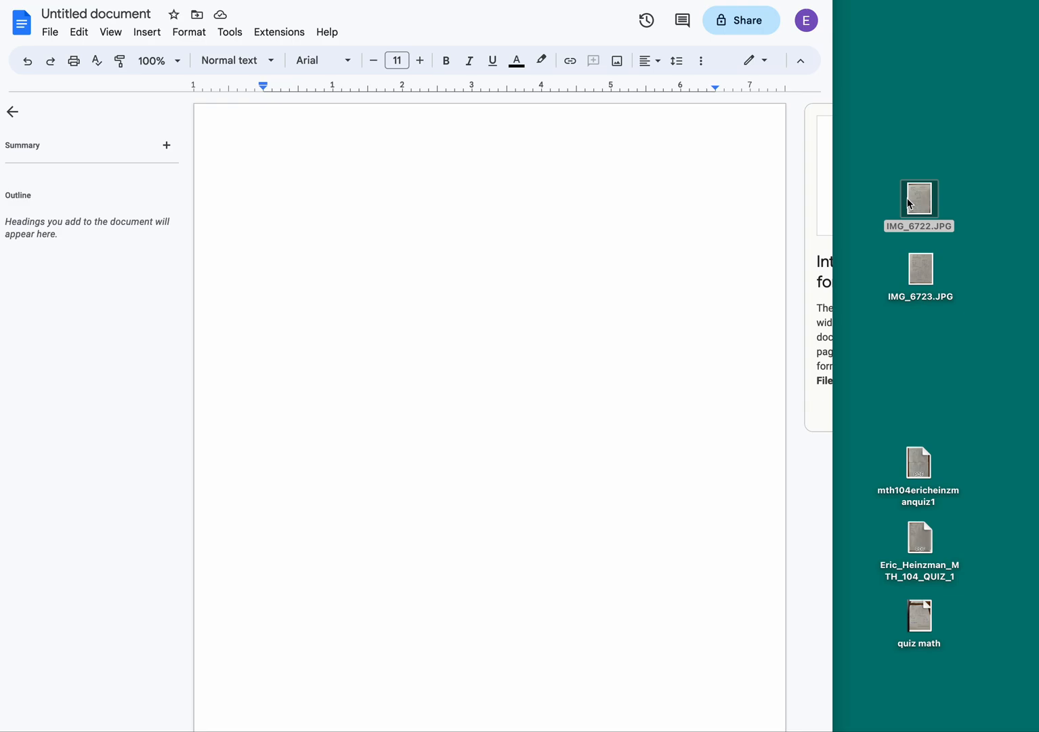
key(space)
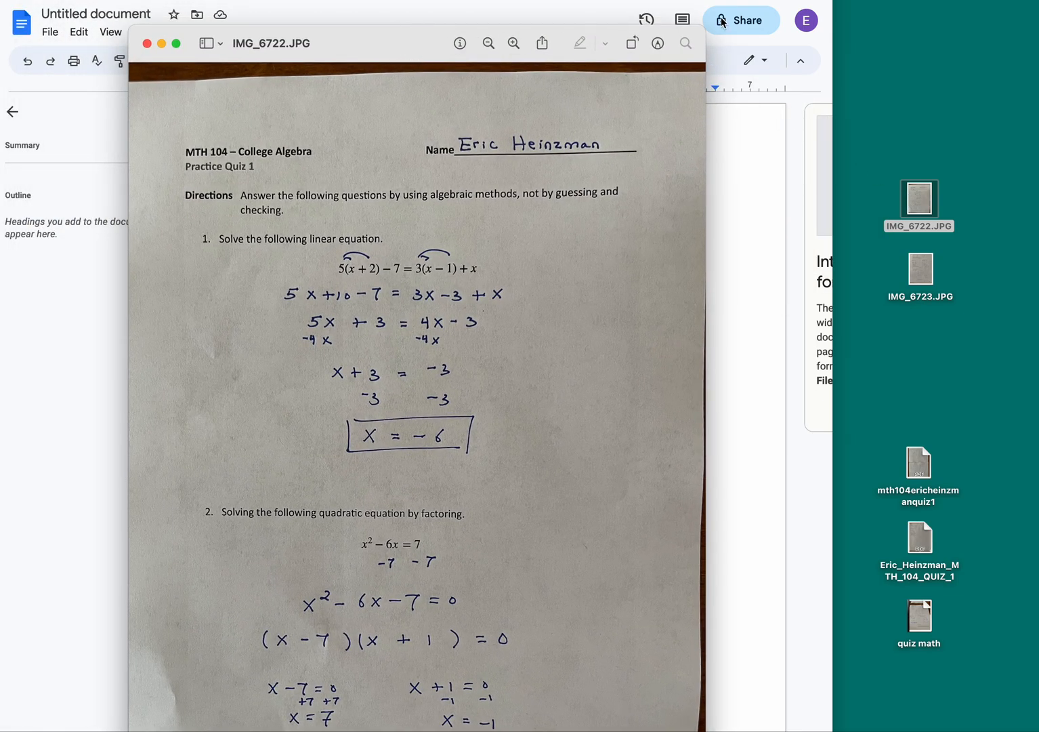
drag(702, 28, 609, 151)
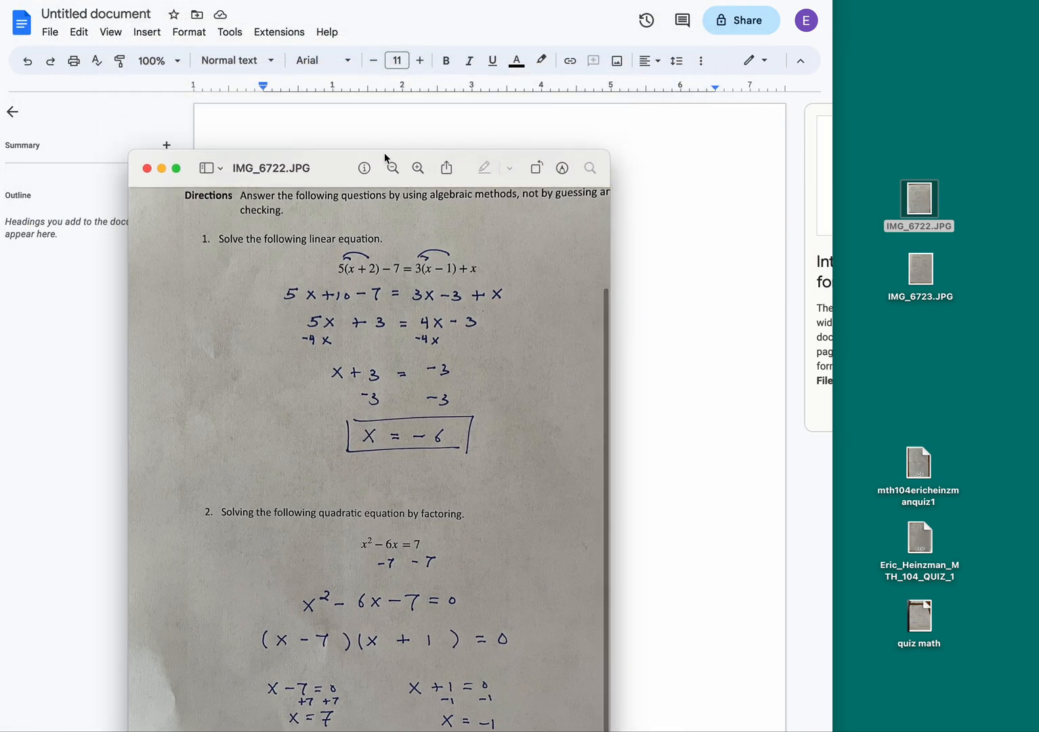
drag(344, 170, 430, 46)
scroll(495, 286, up, 5)
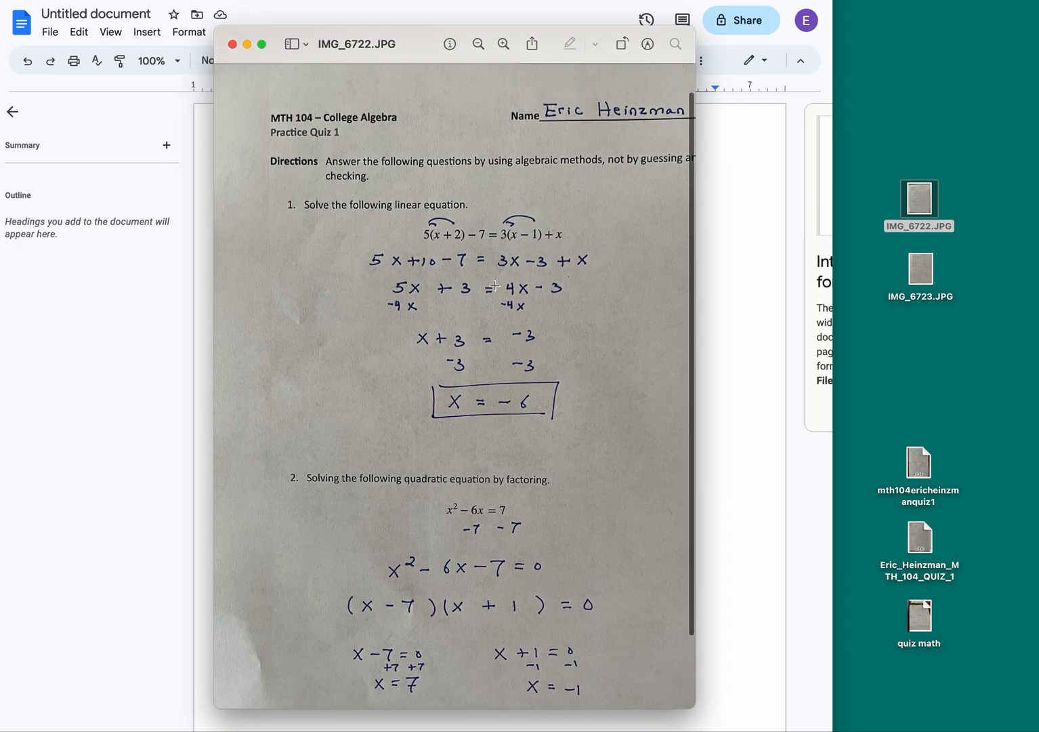
scroll(496, 286, down, 3)
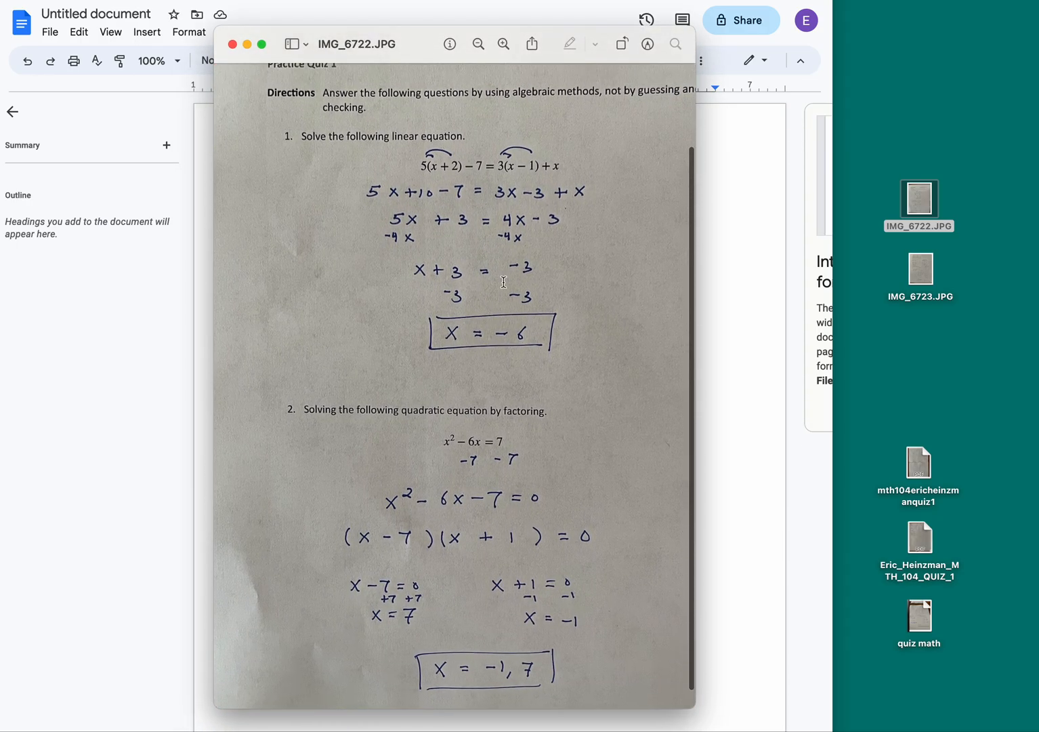
scroll(564, 136, up, 3)
scroll(464, 336, down, 3)
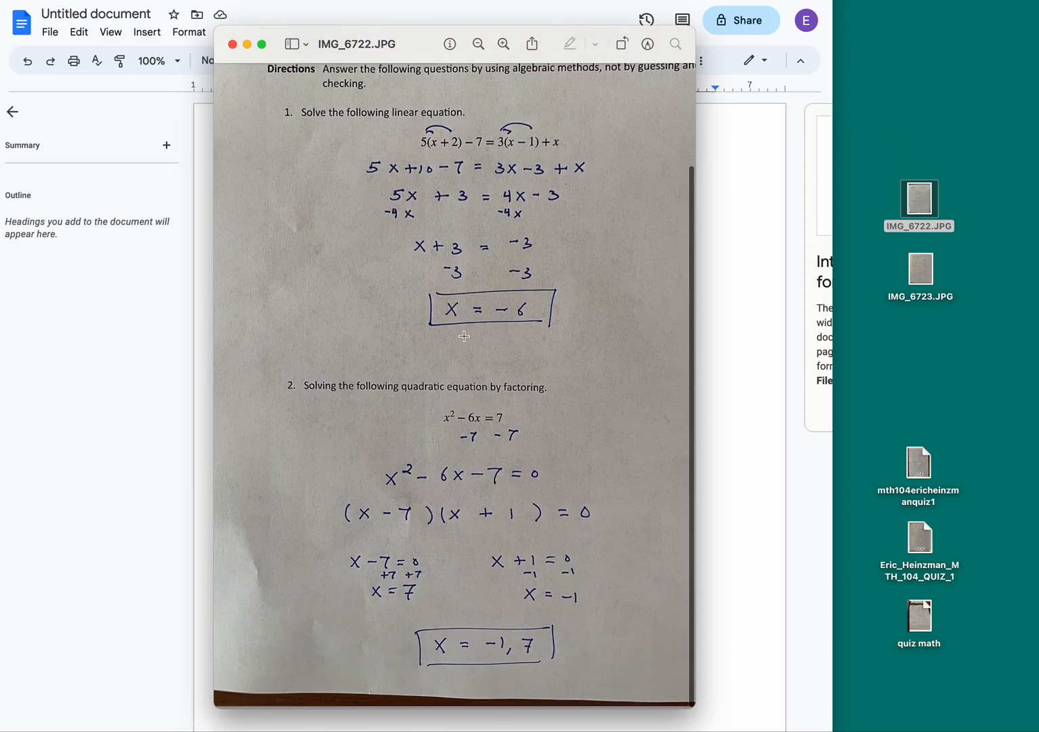
scroll(464, 336, up, 3)
scroll(464, 336, down, 3)
scroll(465, 336, up, 3)
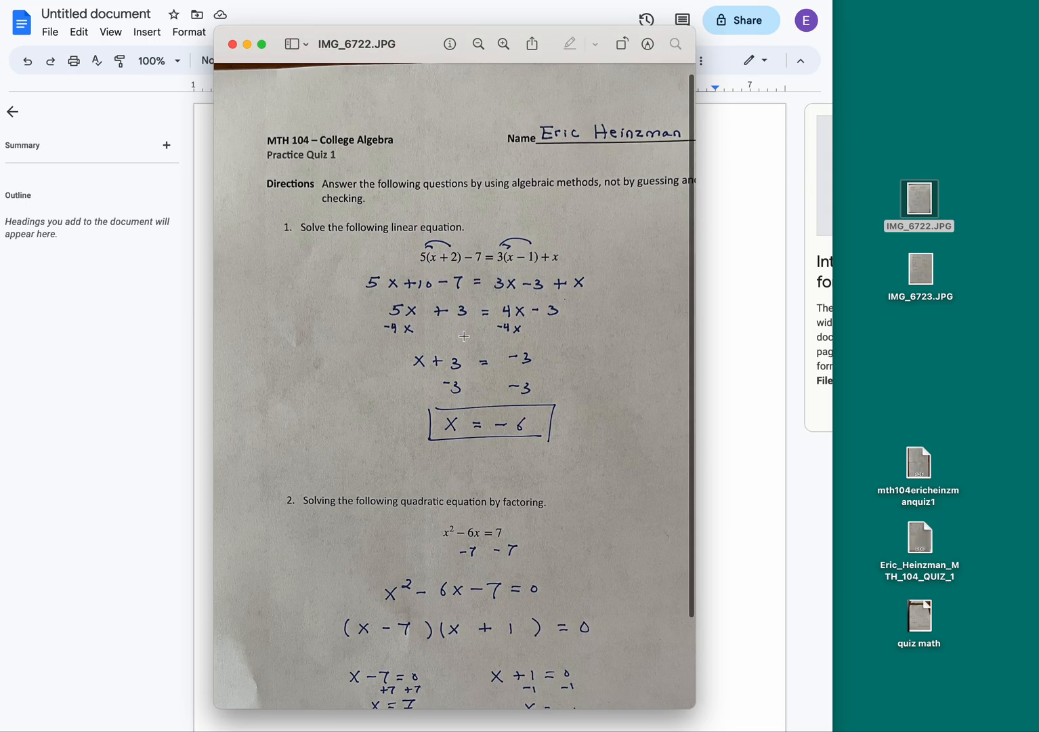
click(231, 44)
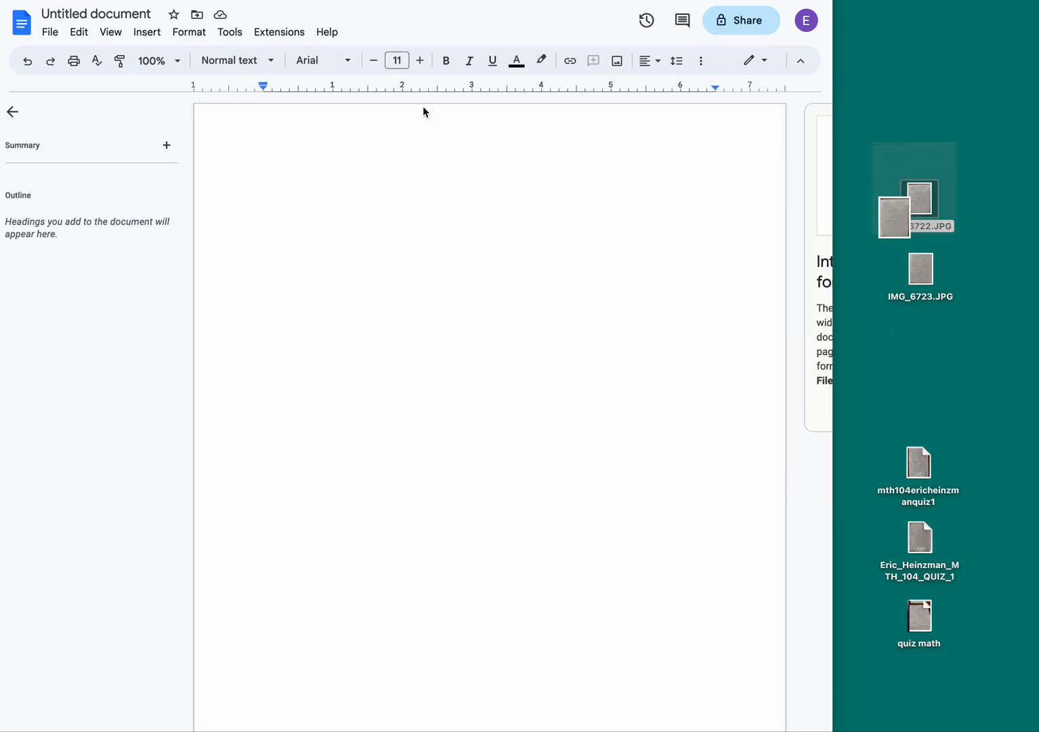
double_click(921, 264)
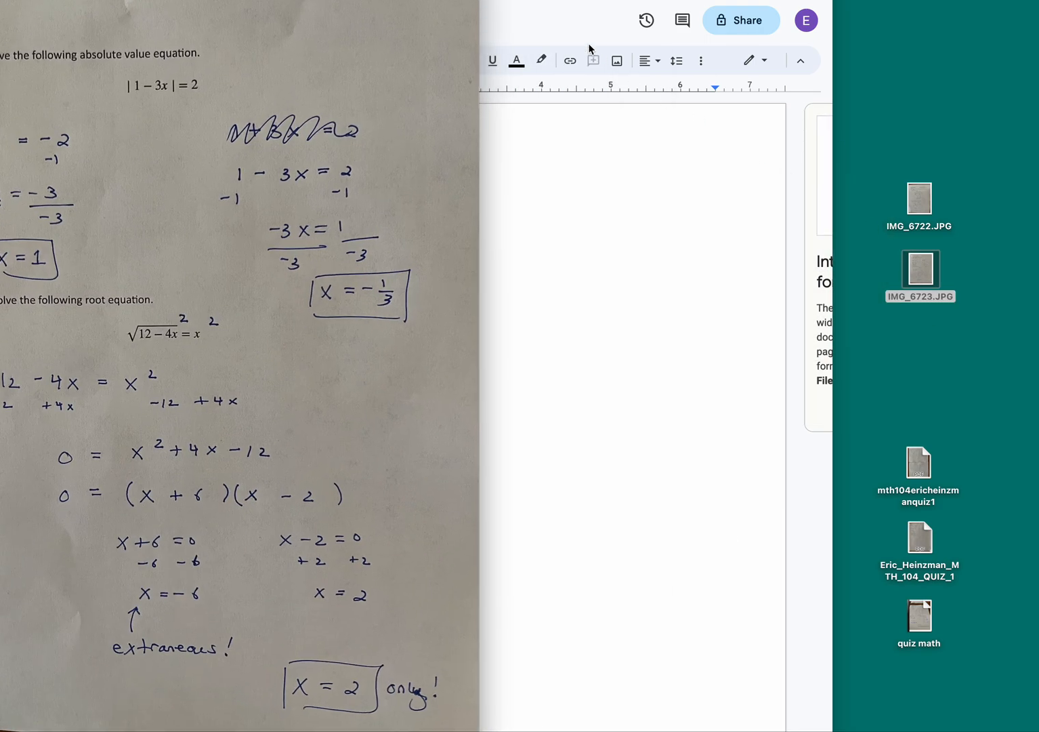
drag(188, 0, 454, 71)
drag(745, 59, 667, 171)
drag(401, 179, 484, 23)
scroll(509, 196, up, 3)
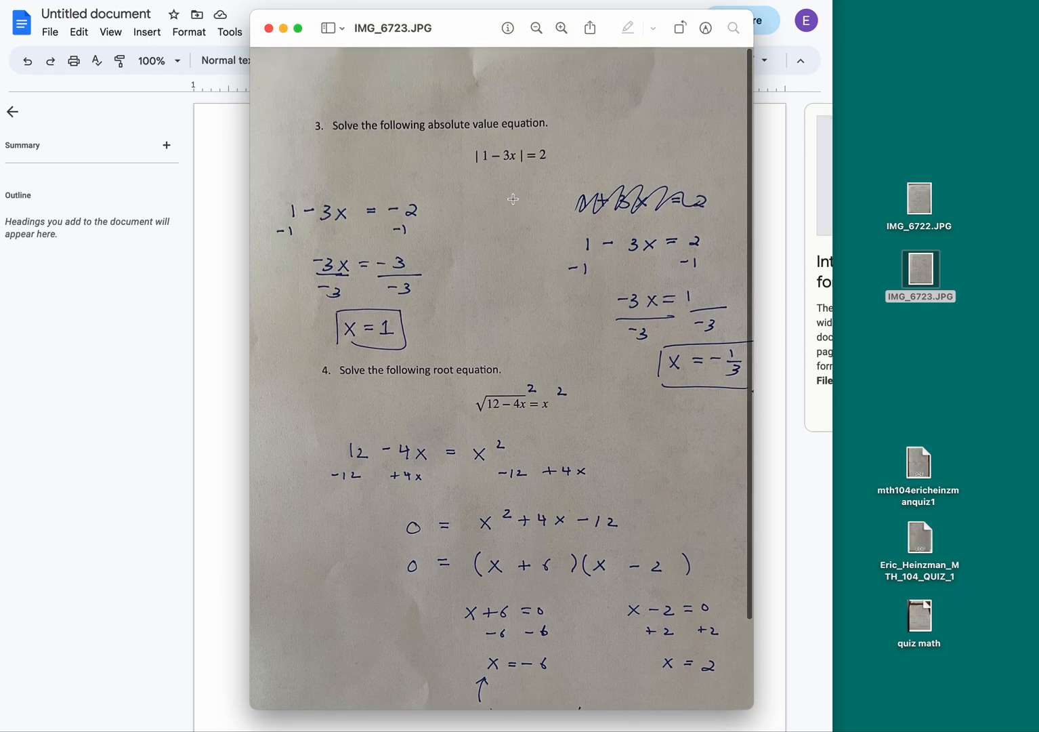
scroll(513, 199, down, 3)
scroll(513, 199, up, 3)
scroll(513, 198, down, 3)
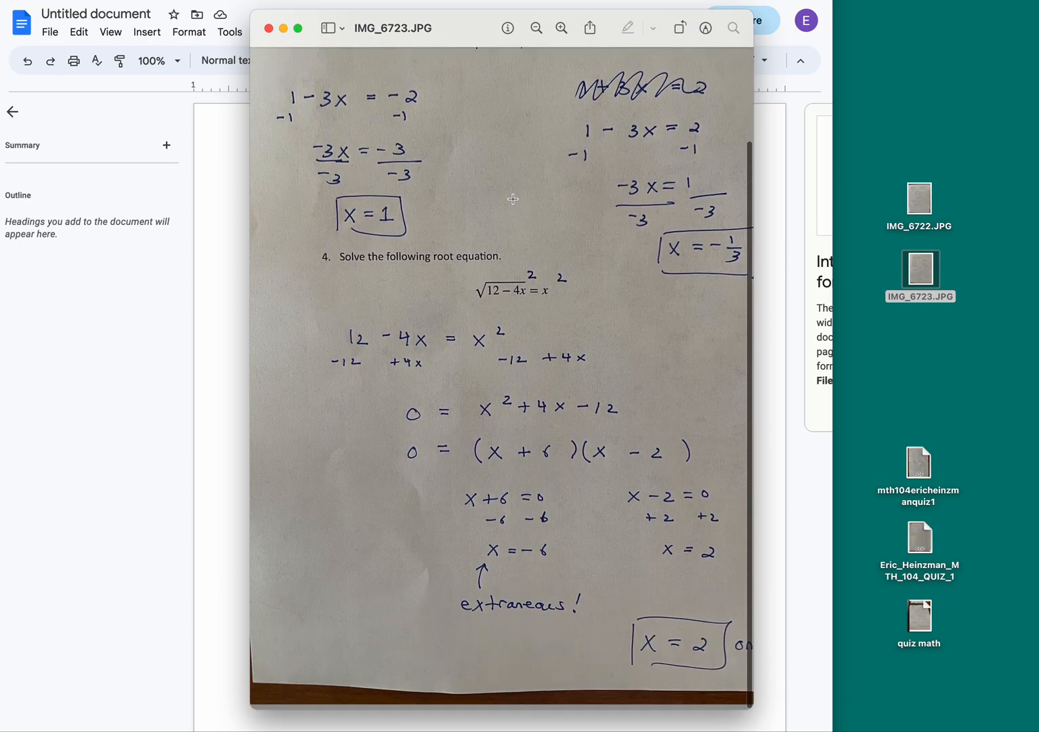
scroll(513, 199, up, 3)
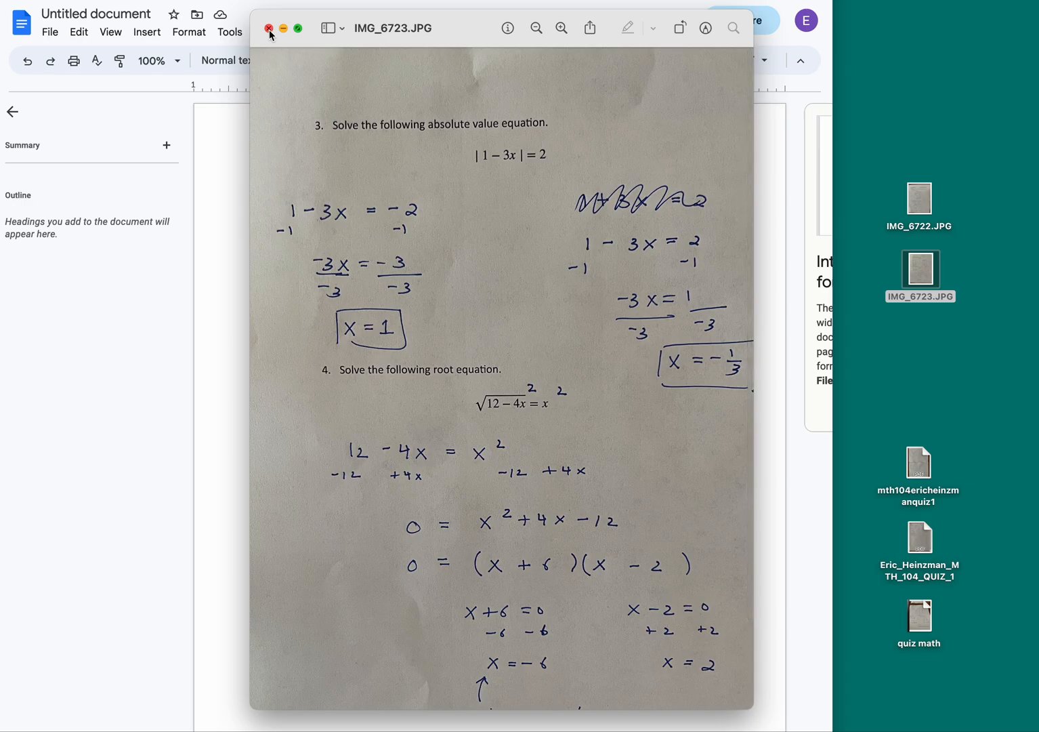
click(269, 28)
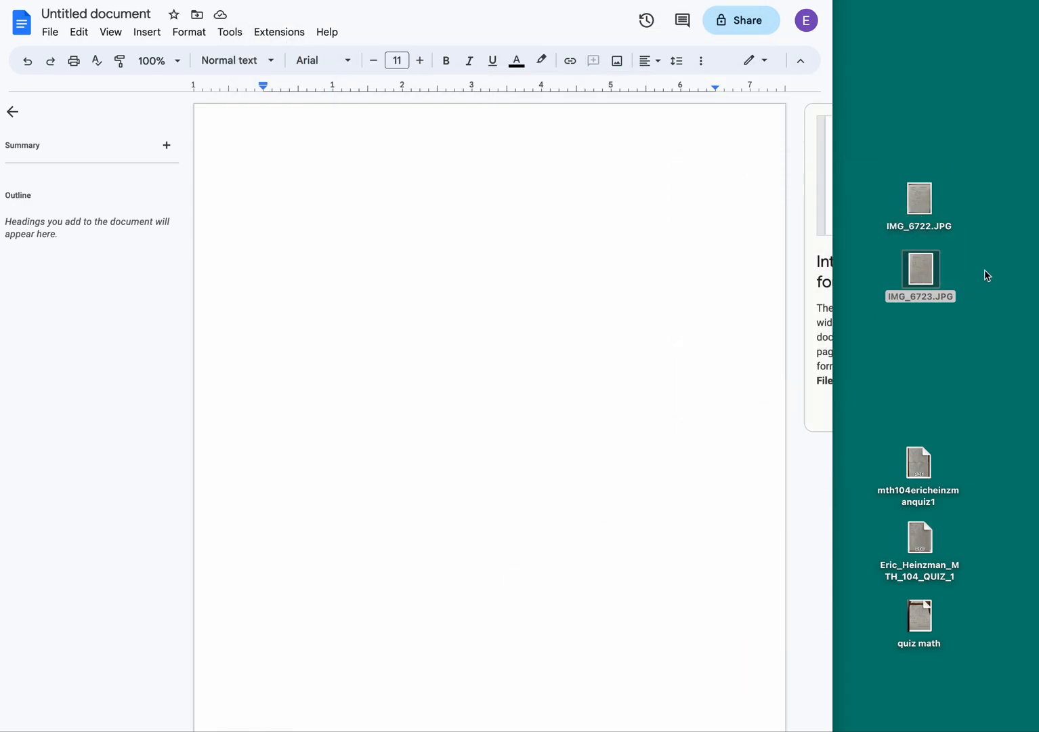
Step: Place the IMG_6722.JPG quiz photo onto page 1 of the document
click(499, 218)
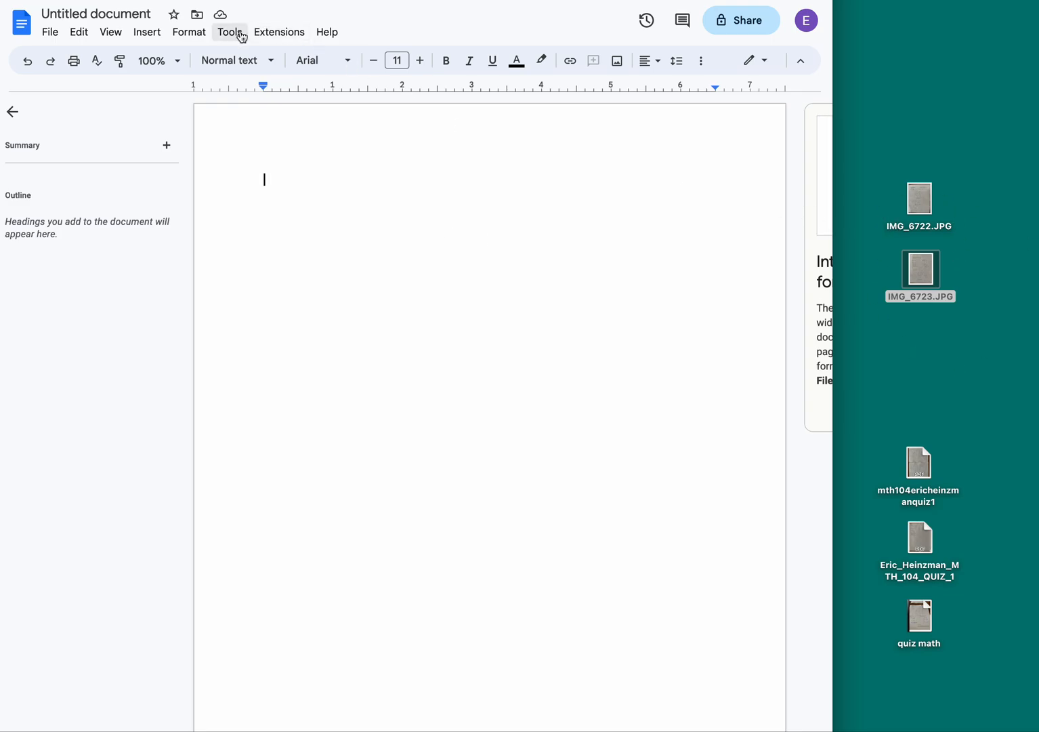
click(155, 35)
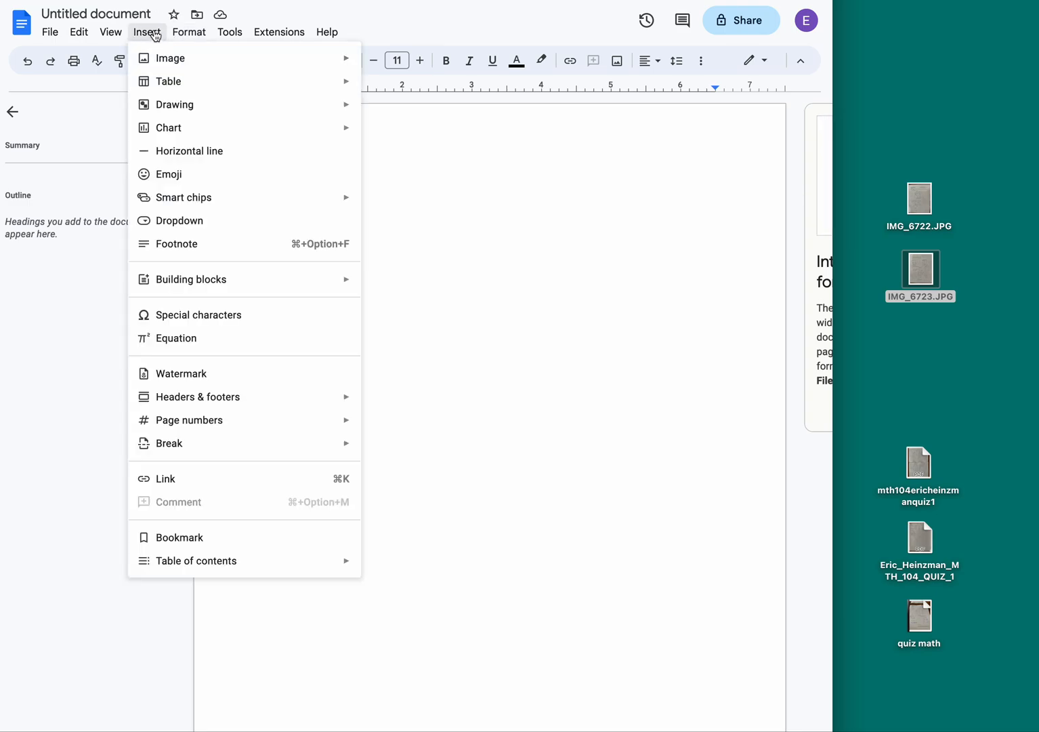
mouse_move(155, 56)
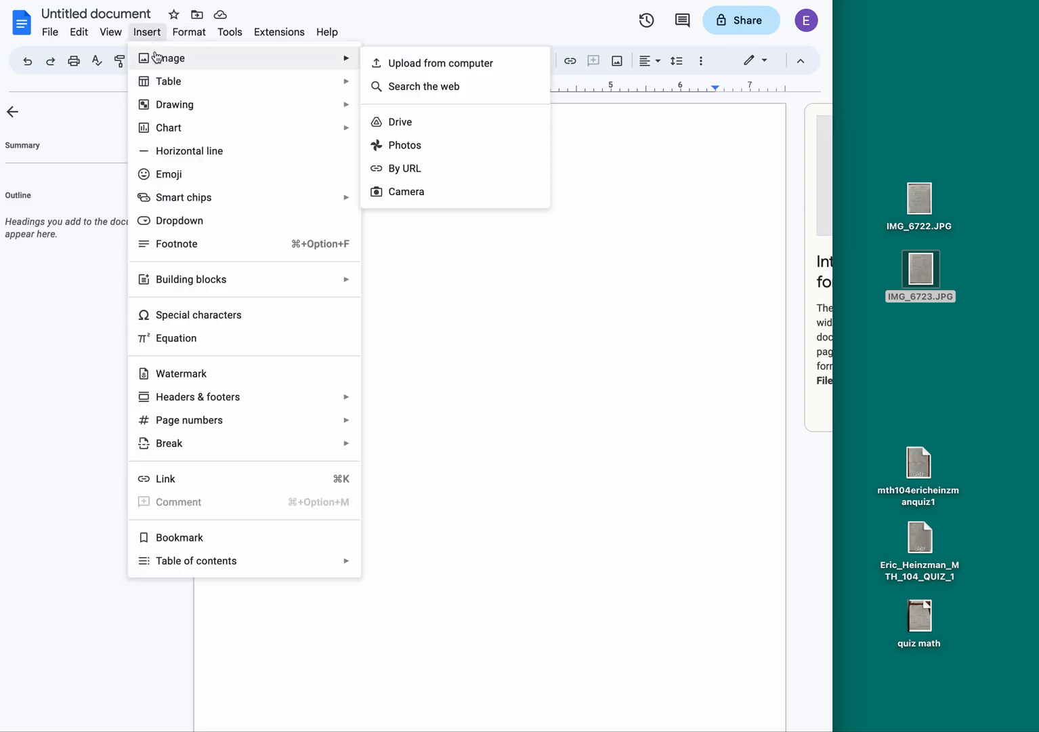
click(149, 34)
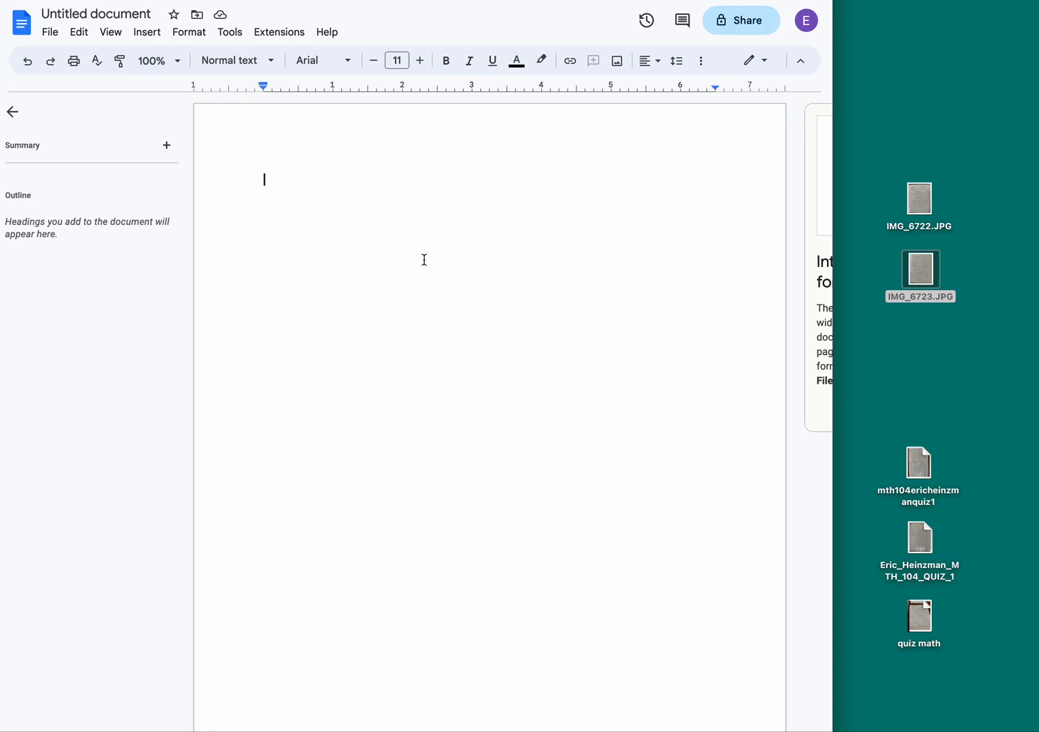
click(964, 181)
drag(922, 192, 509, 205)
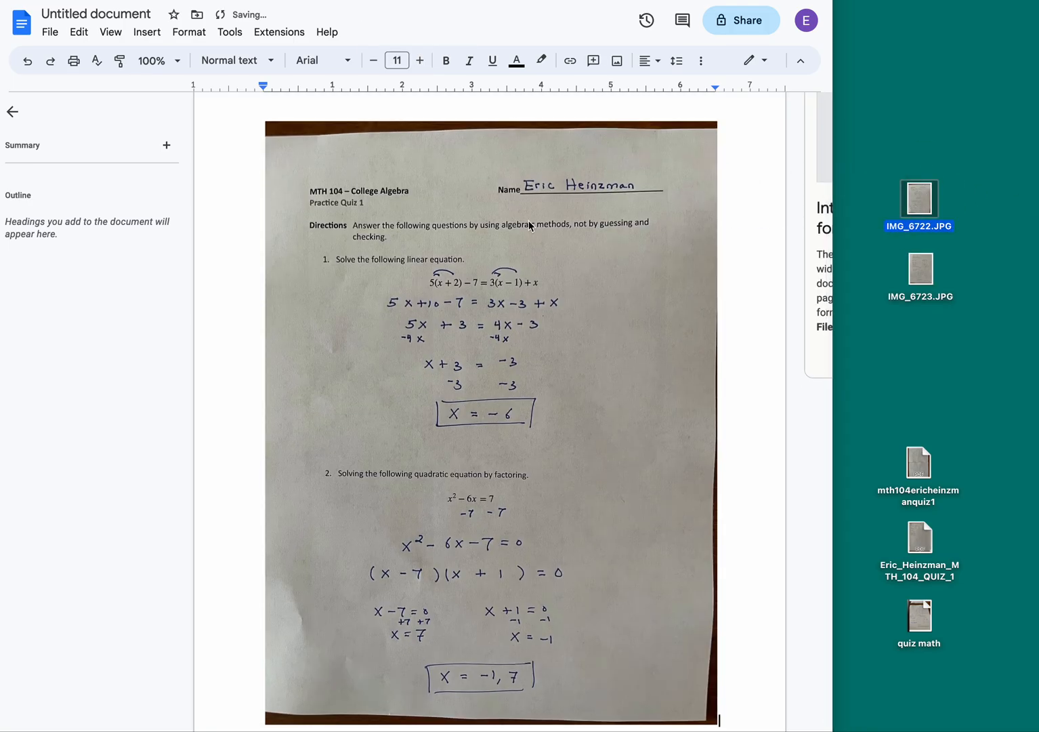
Step: Start a second page and drop the IMG_6723.JPG photo onto it
click(722, 650)
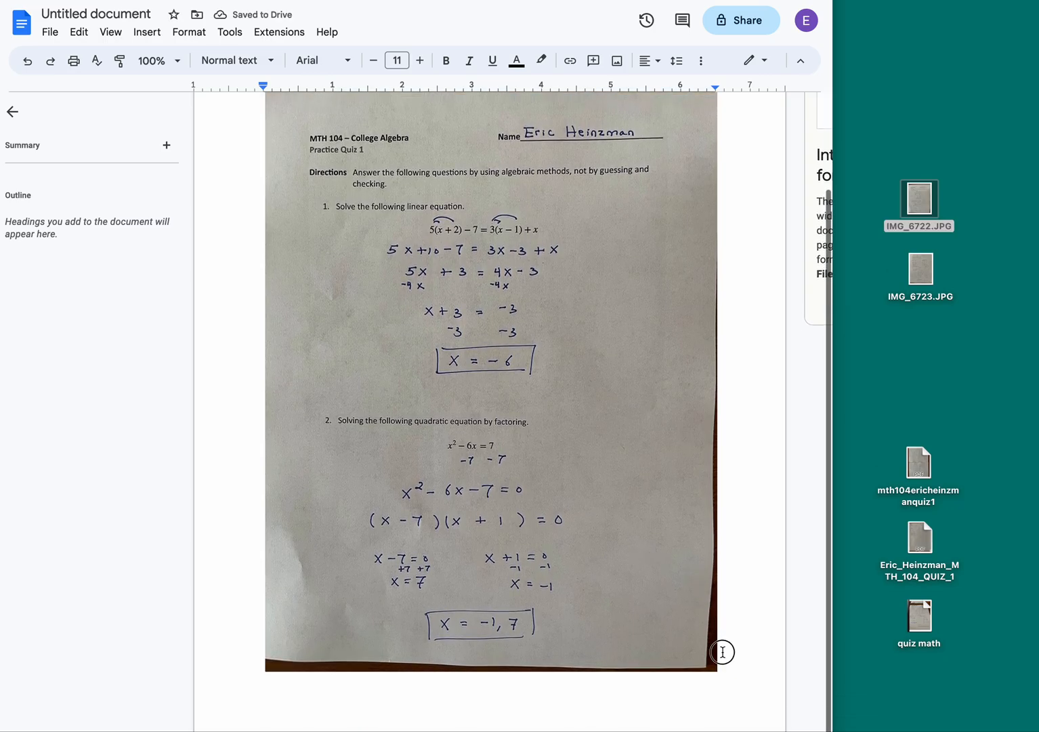
key(Return)
key(Return)
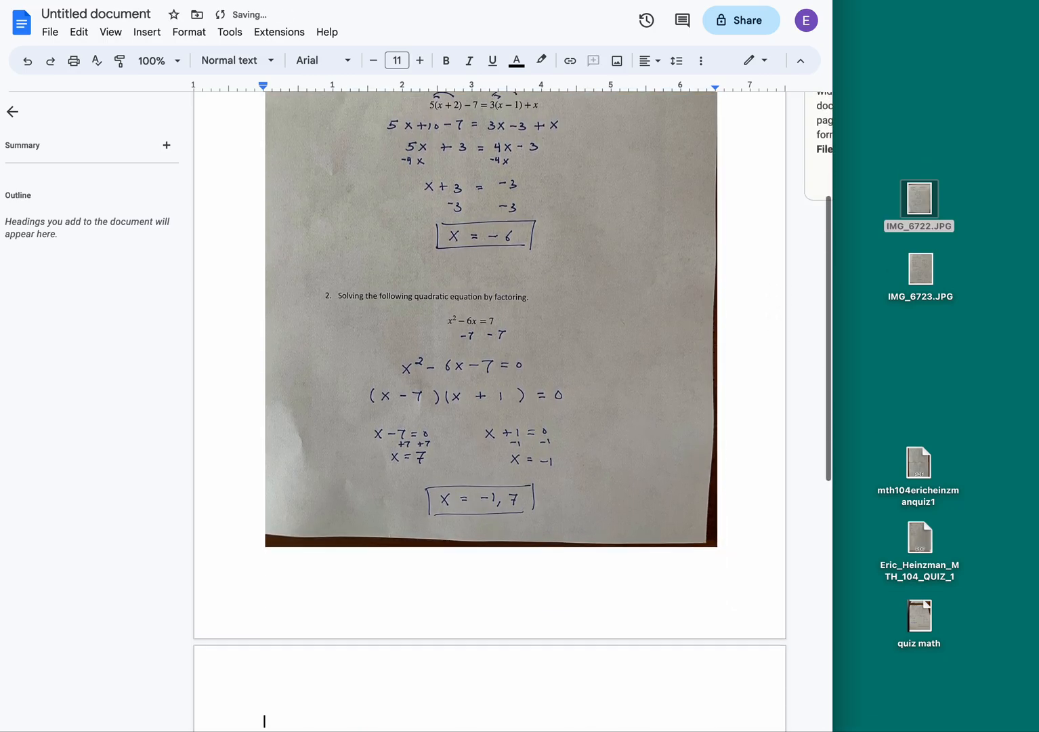
scroll(528, 568, down, 7)
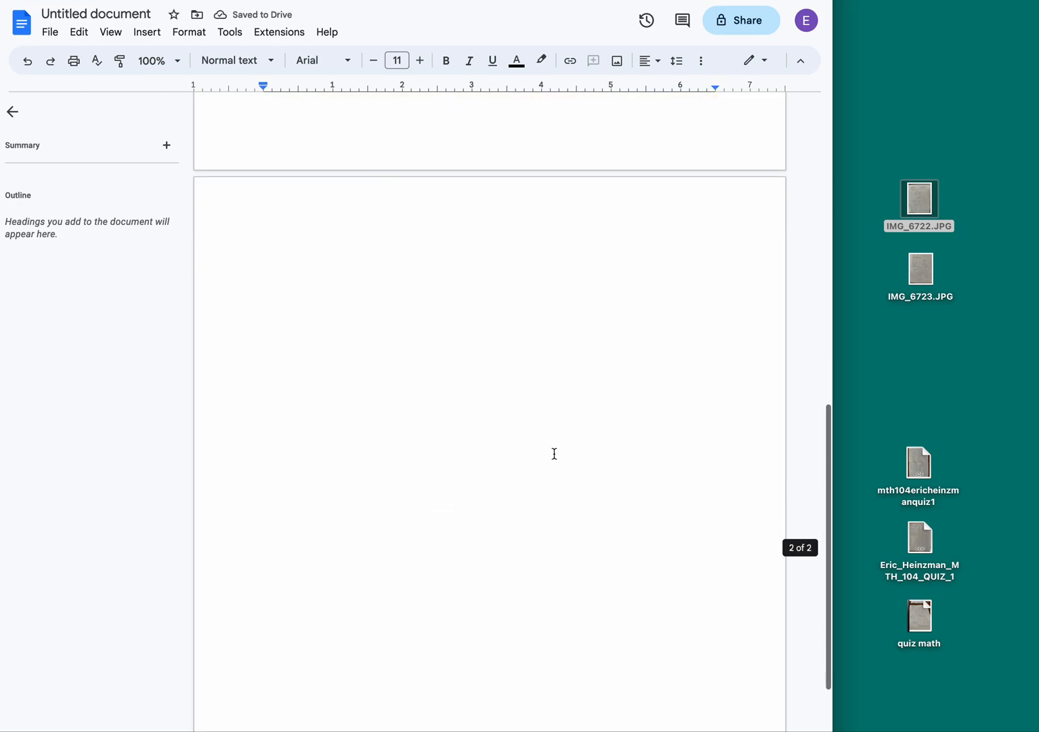
drag(906, 284, 366, 332)
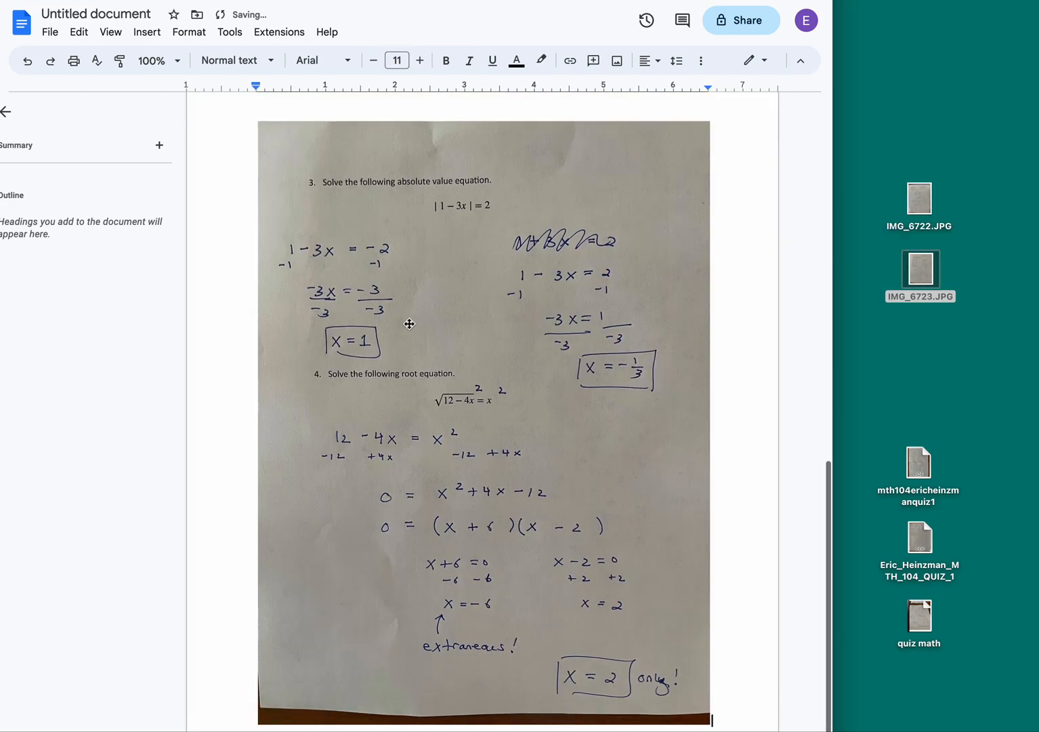
scroll(437, 315, up, 12)
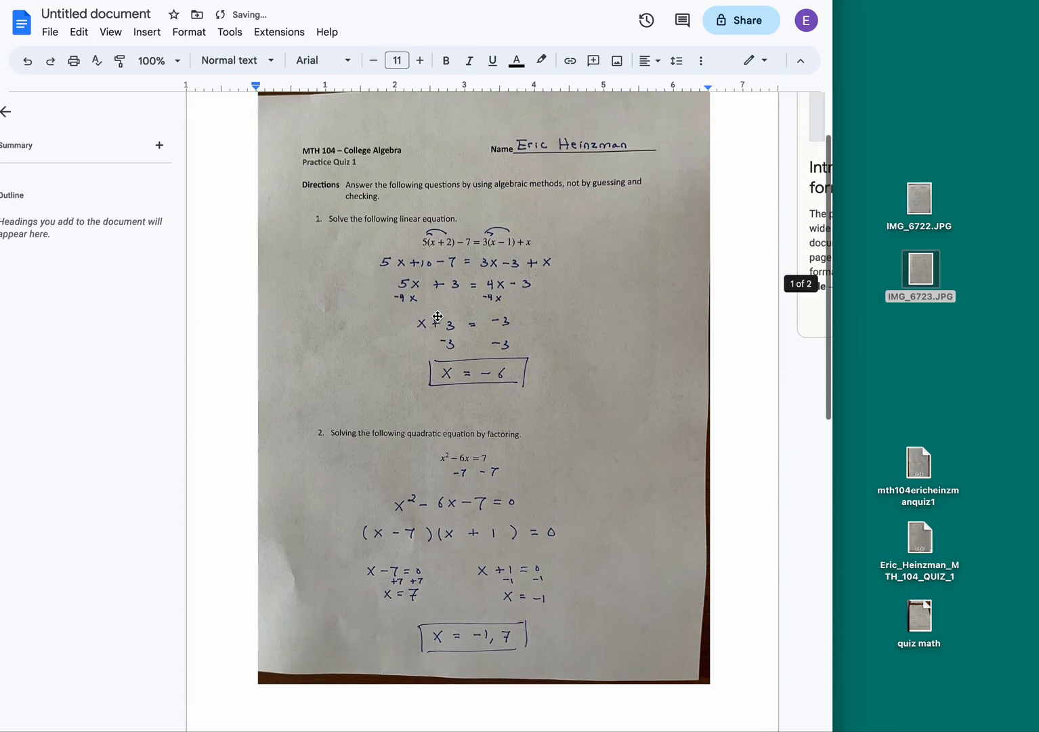
scroll(437, 316, down, 15)
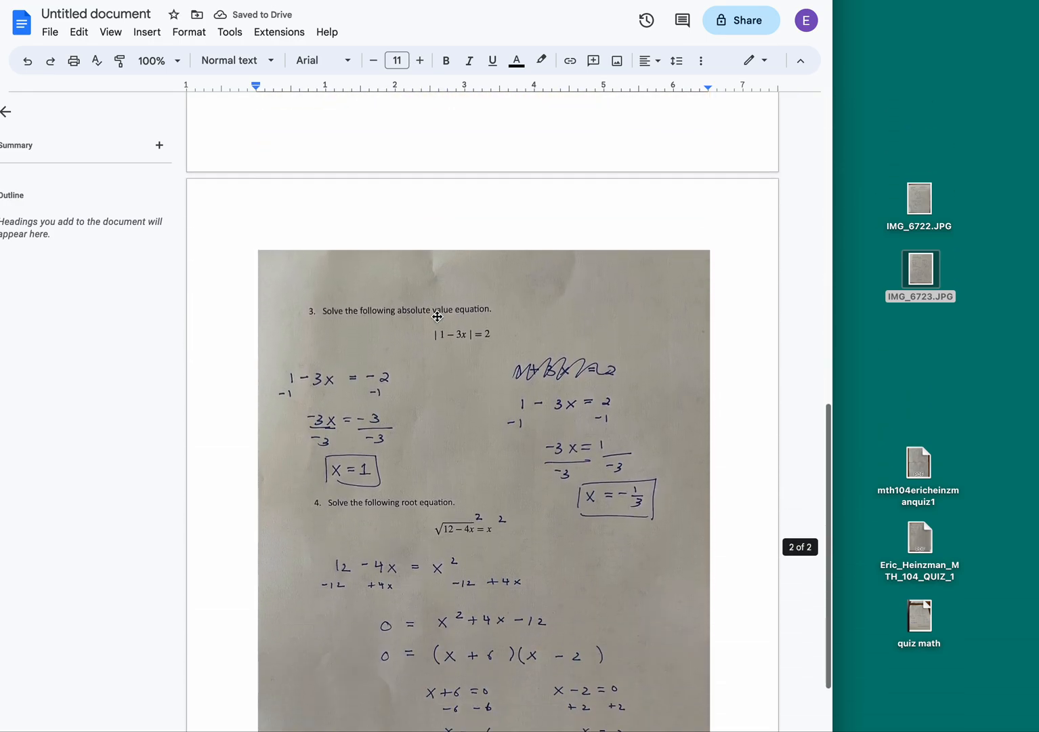
scroll(437, 316, up, 15)
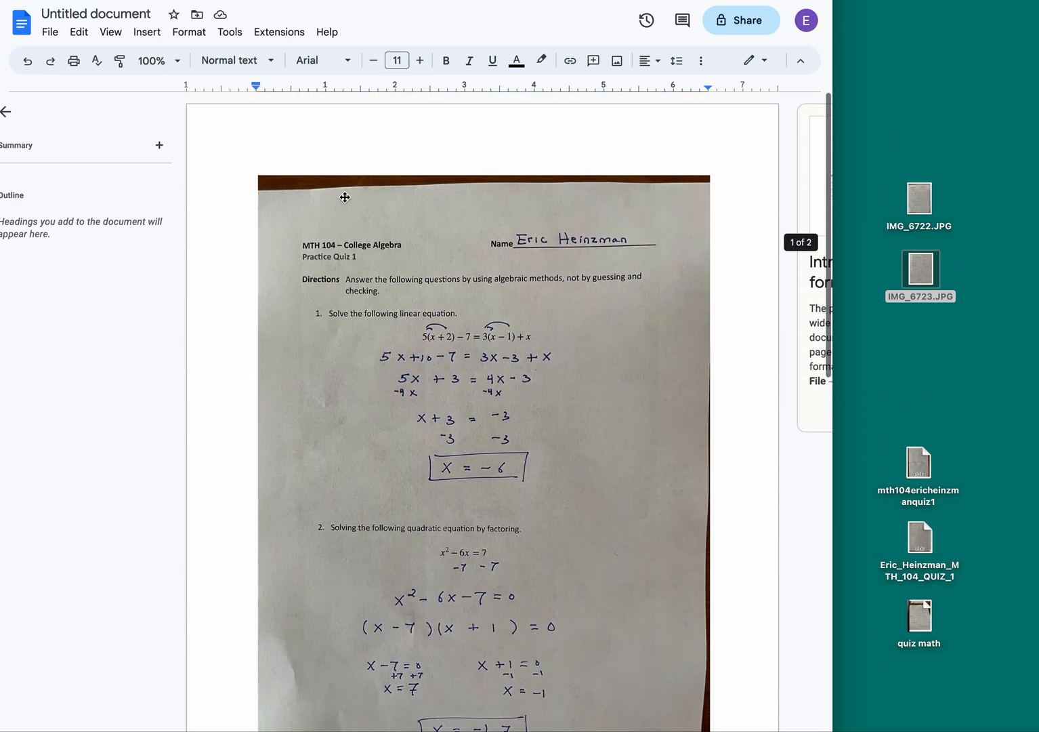
Step: Download the document as a PDF Document (.pdf)
click(50, 31)
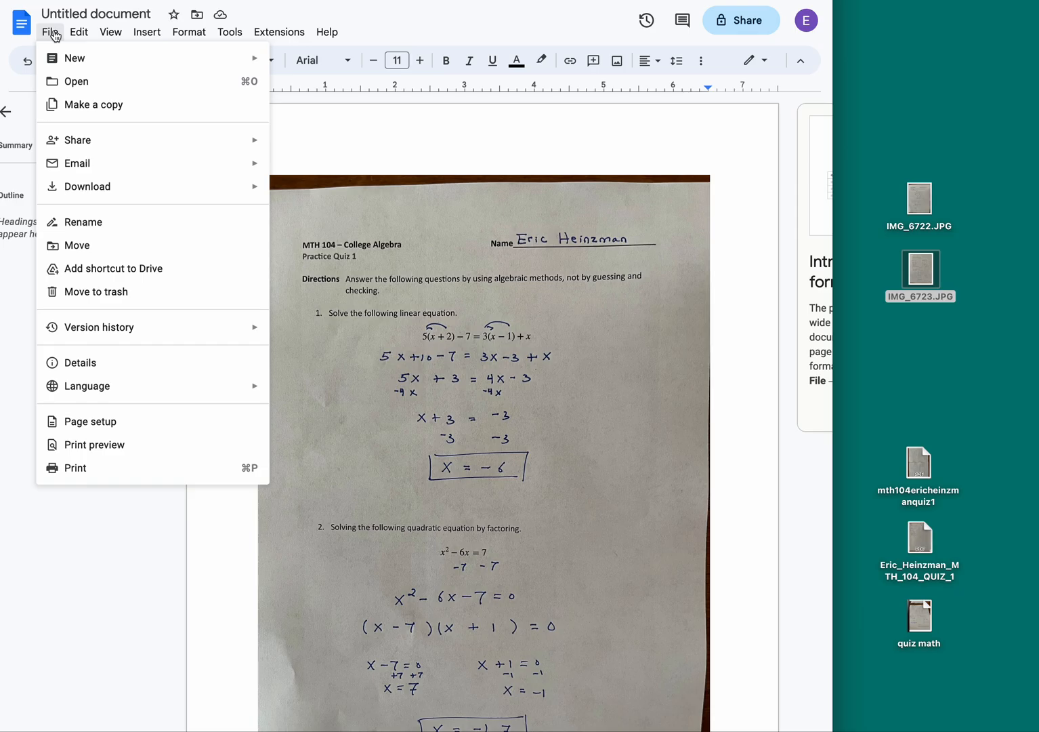
mouse_move(91, 190)
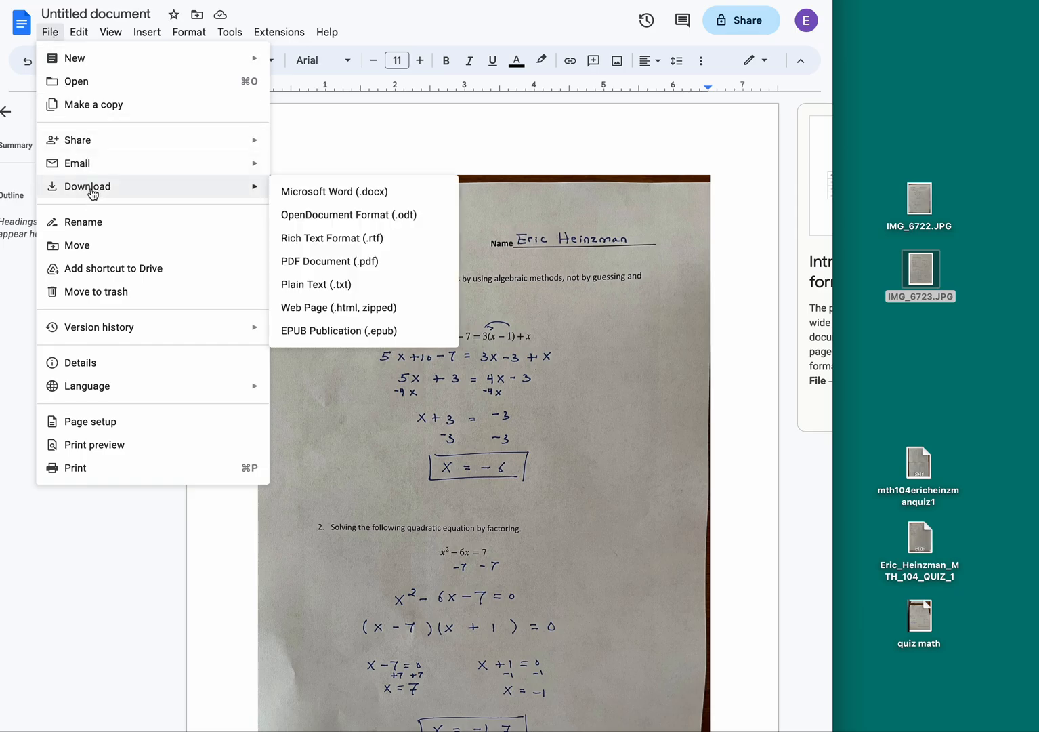
click(323, 267)
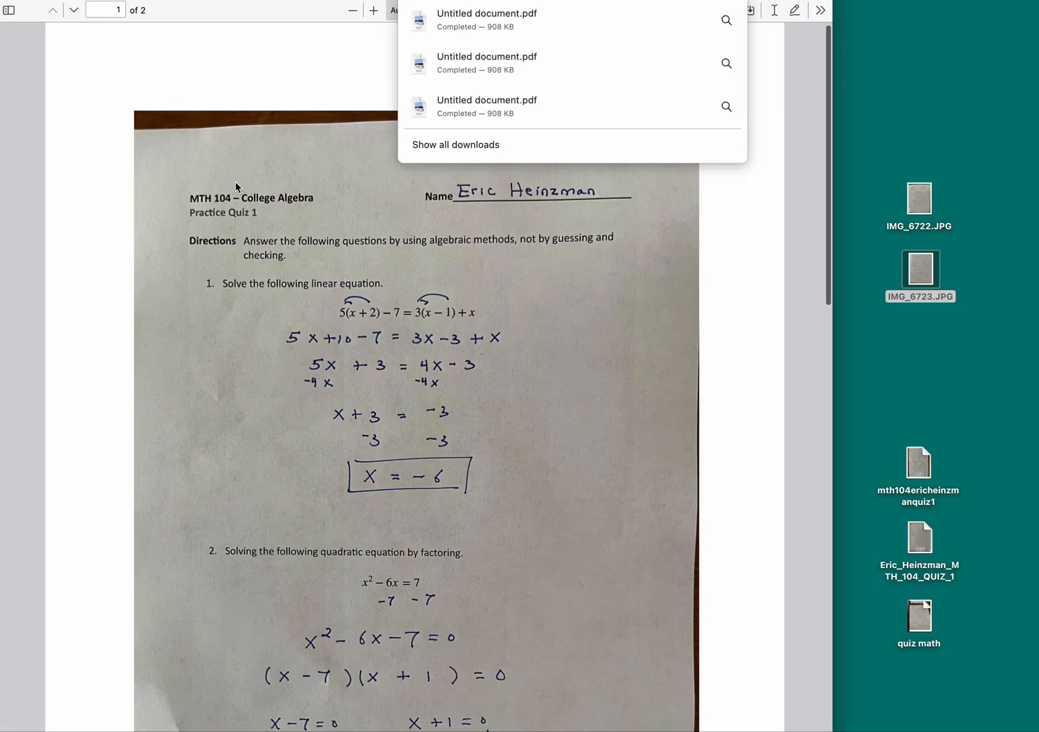
Step: Review both pages of the downloaded PDF in Firefox's PDF viewer
click(236, 183)
scroll(292, 209, down, 10)
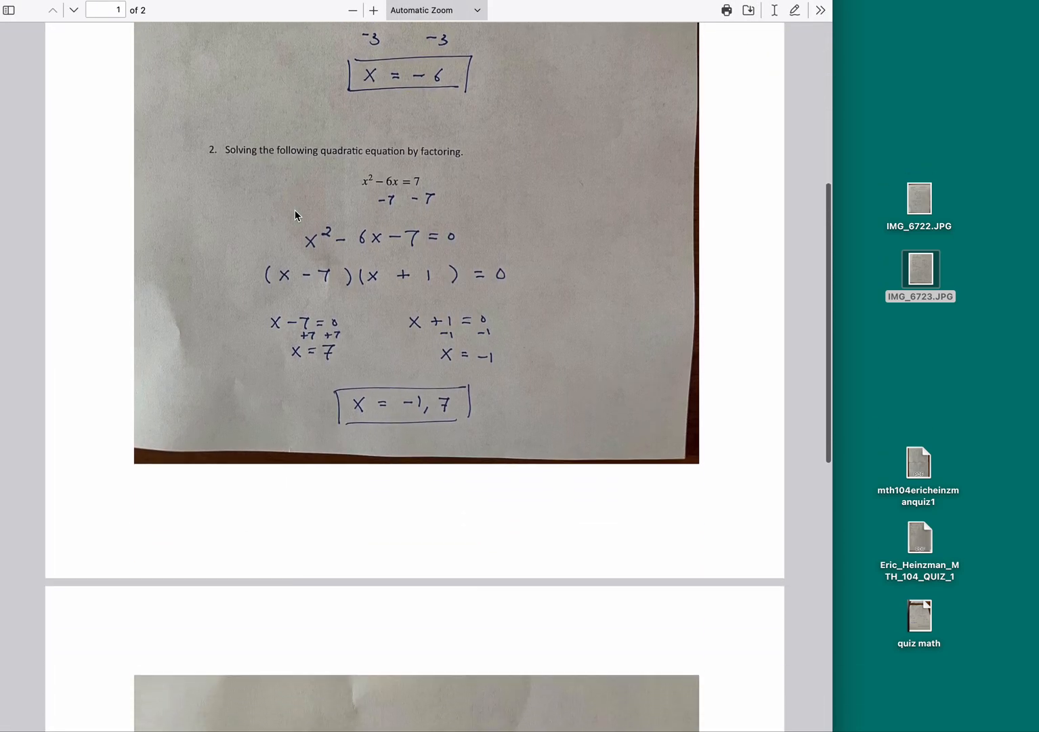
scroll(294, 210, down, 6)
scroll(295, 210, up, 5)
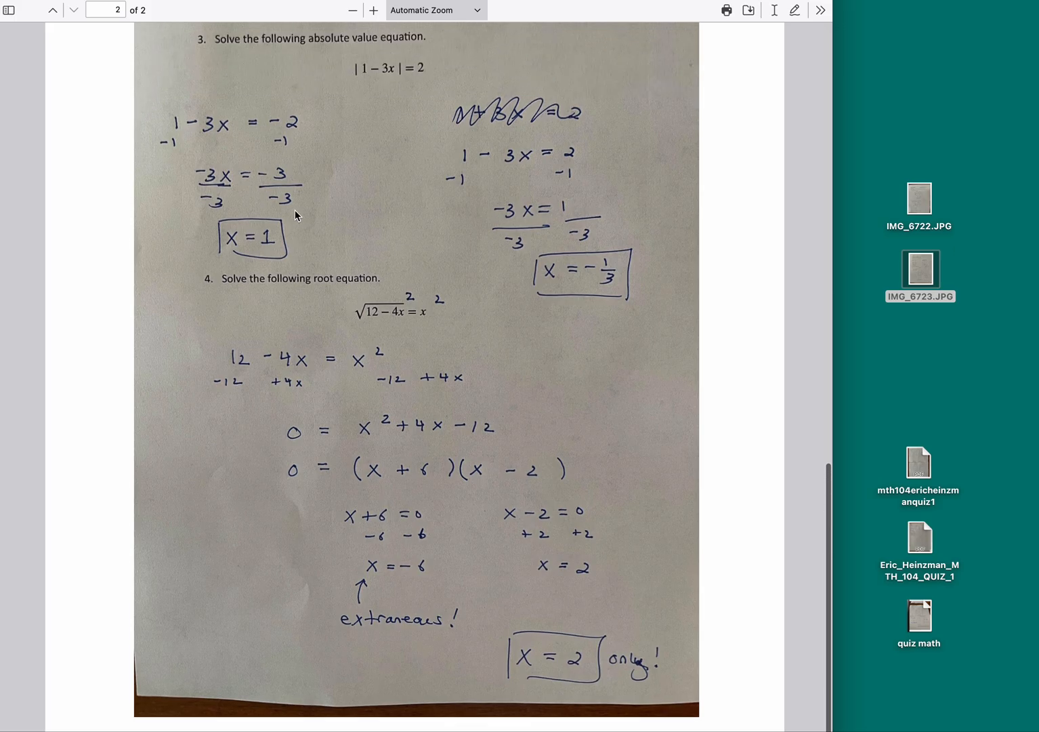
scroll(296, 215, up, 10)
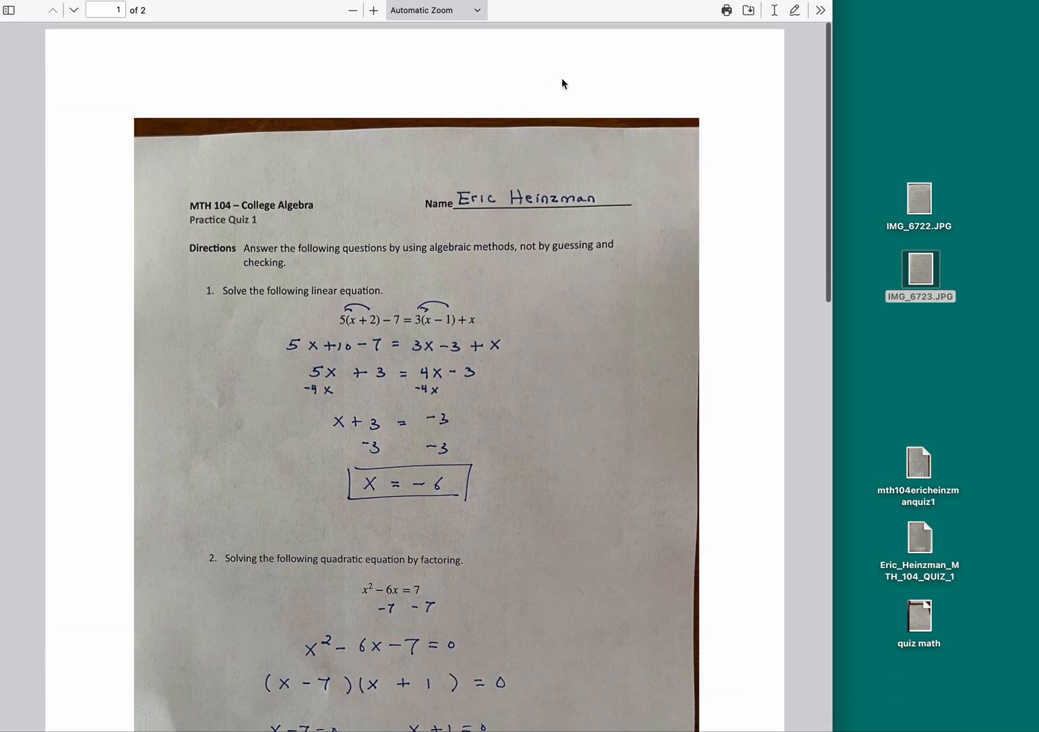
Step: Save Untitled document.pdf onto the desktop and return to Google Docs
drag(420, 27, 923, 379)
click(909, 360)
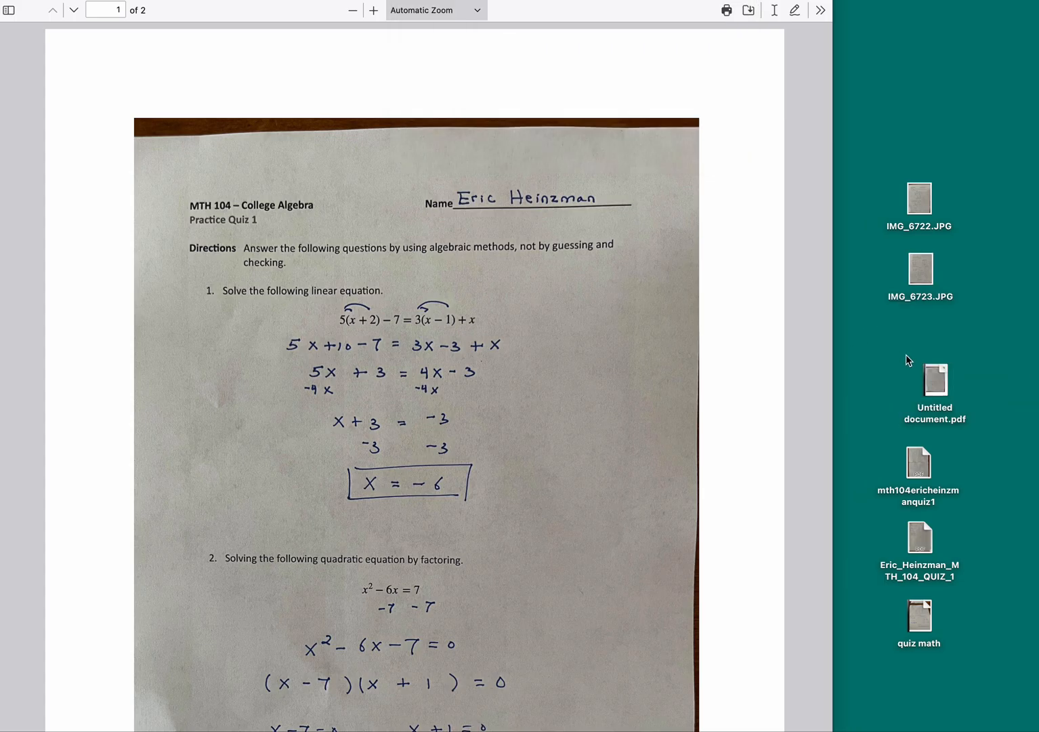
key(super+w)
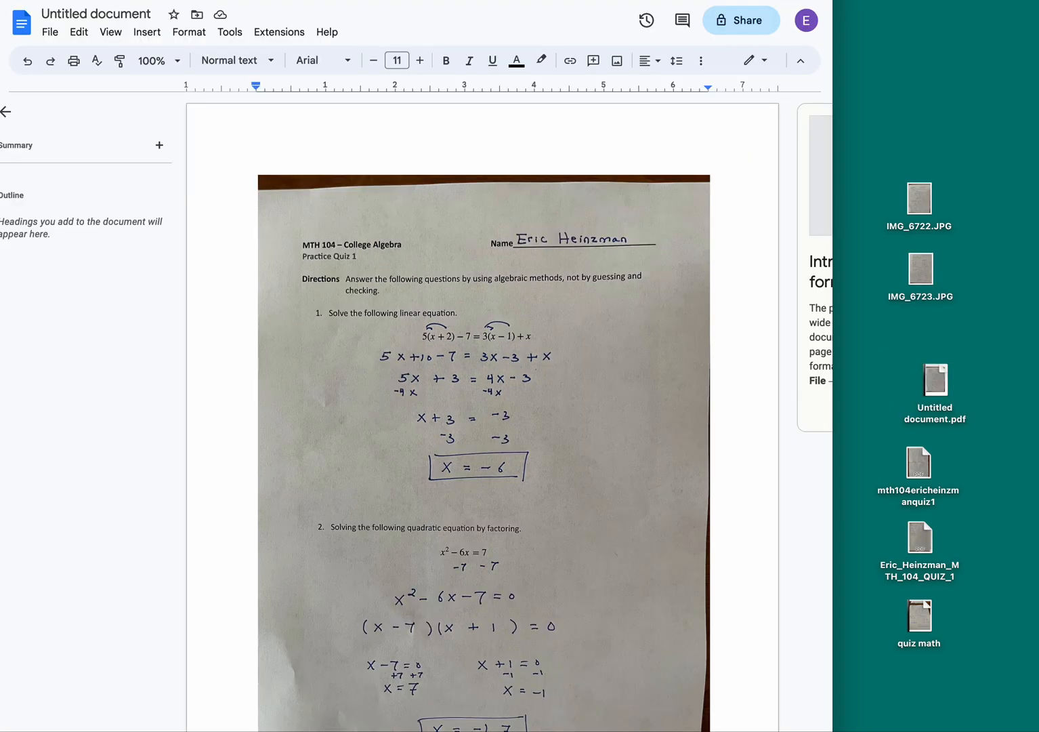
Step: Show Quiz 1's upload area in Canvas and begin renaming the desktop Untitled document.pdf
key(super+w)
scroll(521, 399, down, 5)
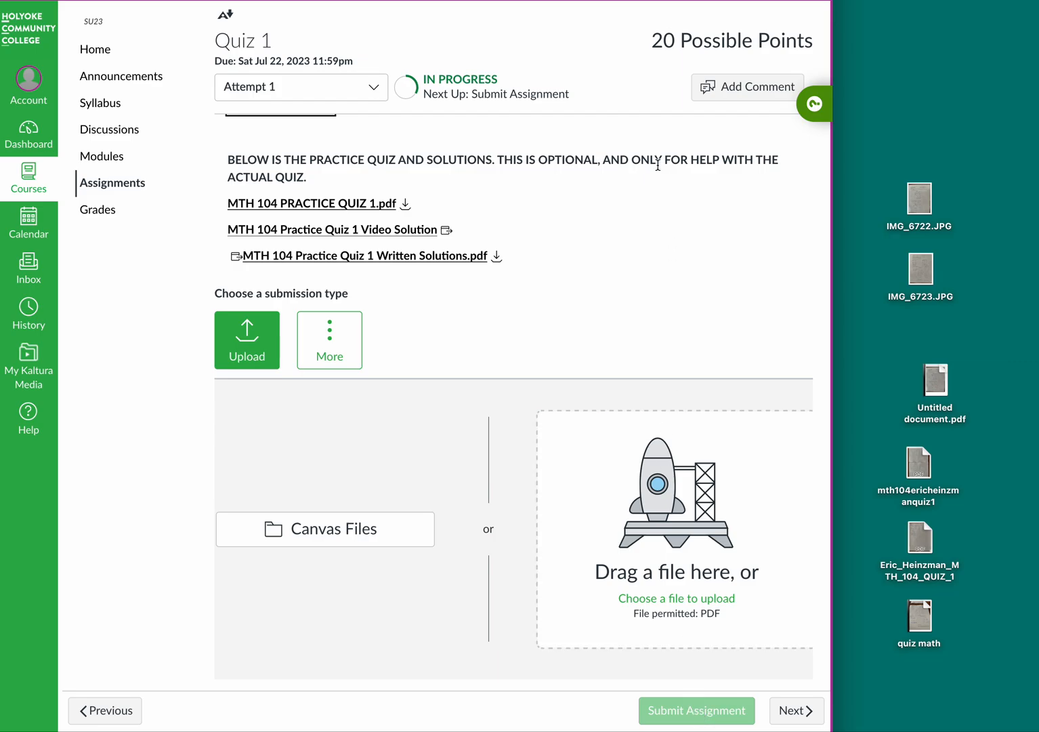
drag(930, 360, 918, 336)
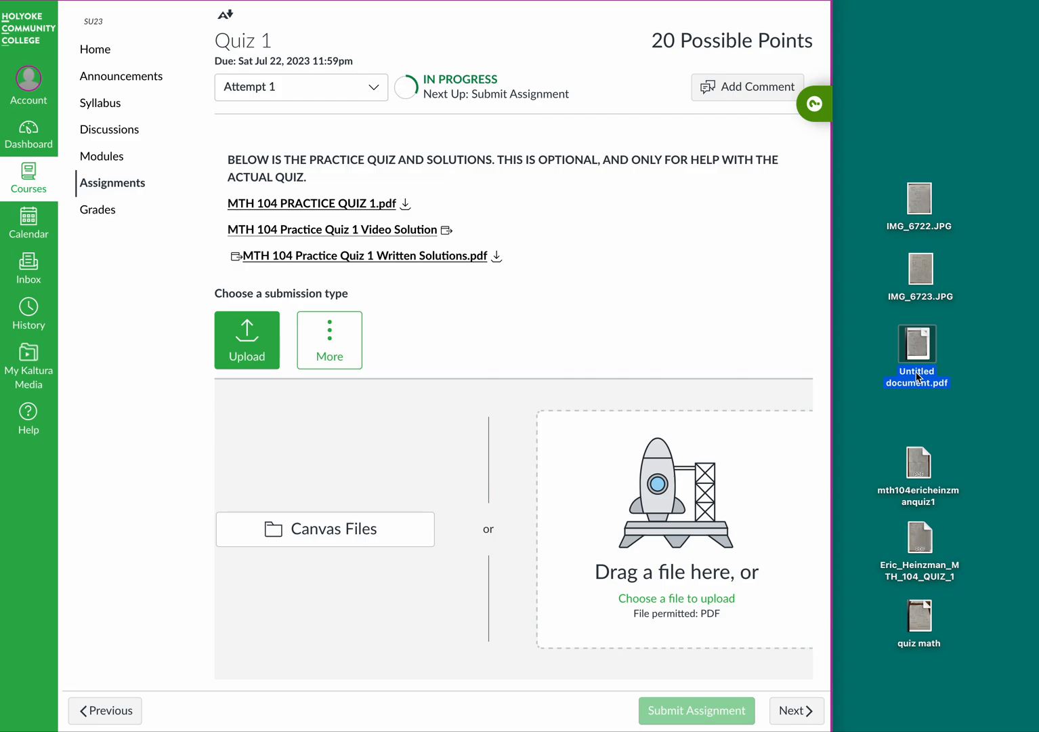
click(917, 373)
Step: Rename the desktop PDF to MTH 104, the student's full name, then Quiz 1
text(MTH 1)
text(04)
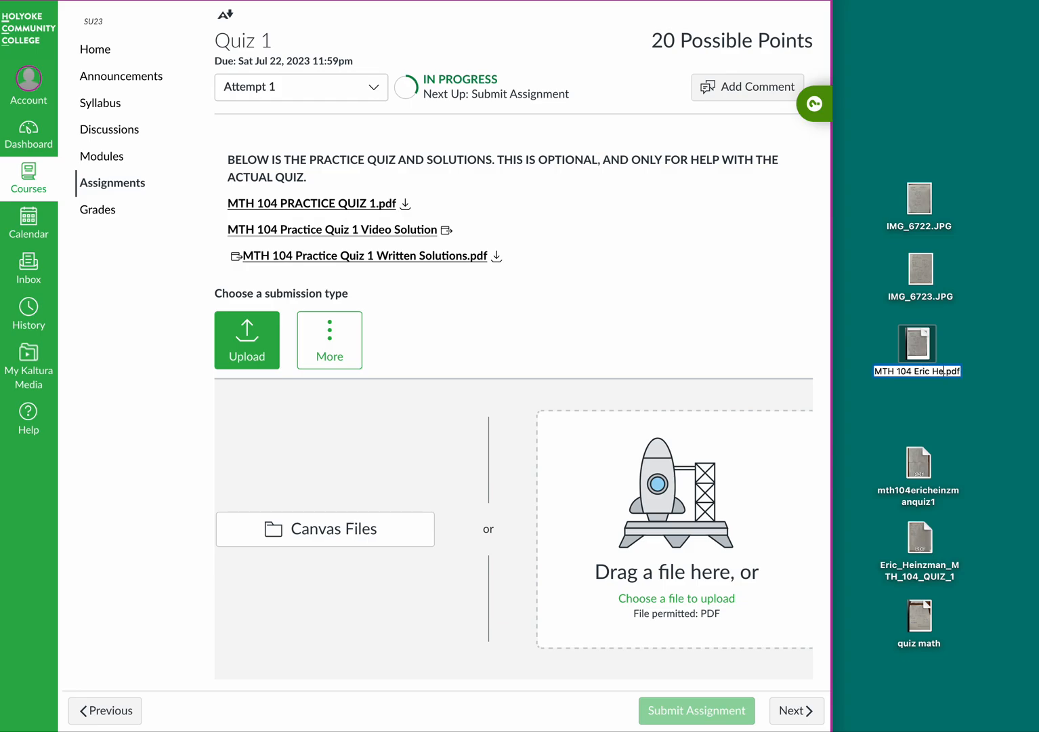
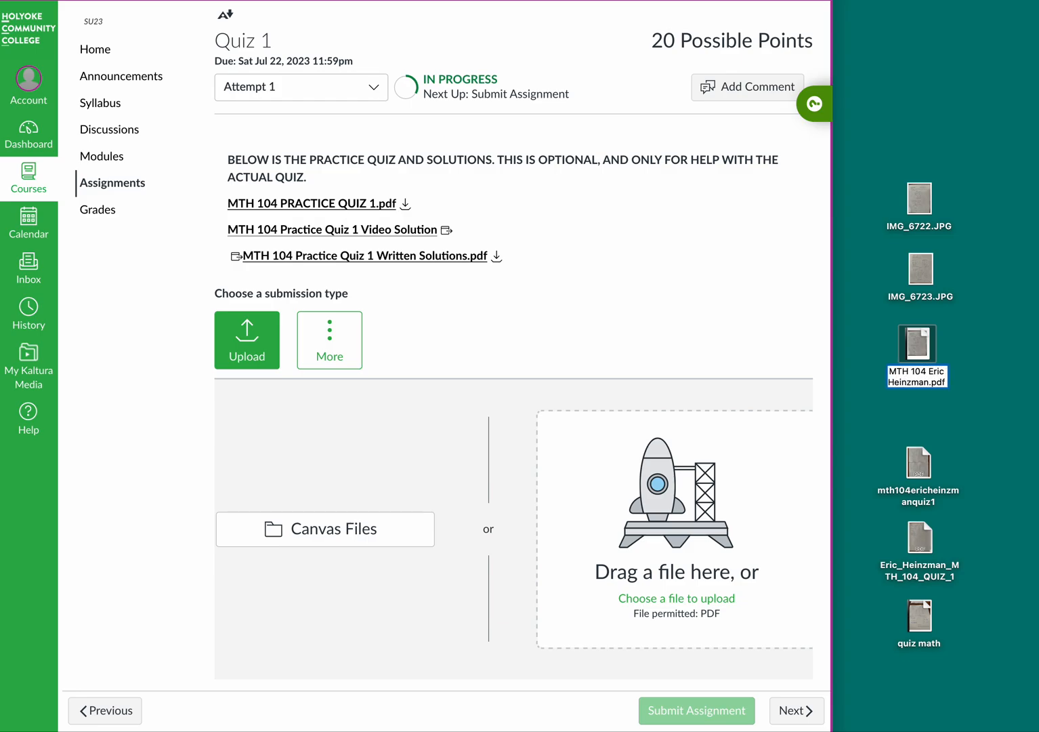
text( Quiz 1)
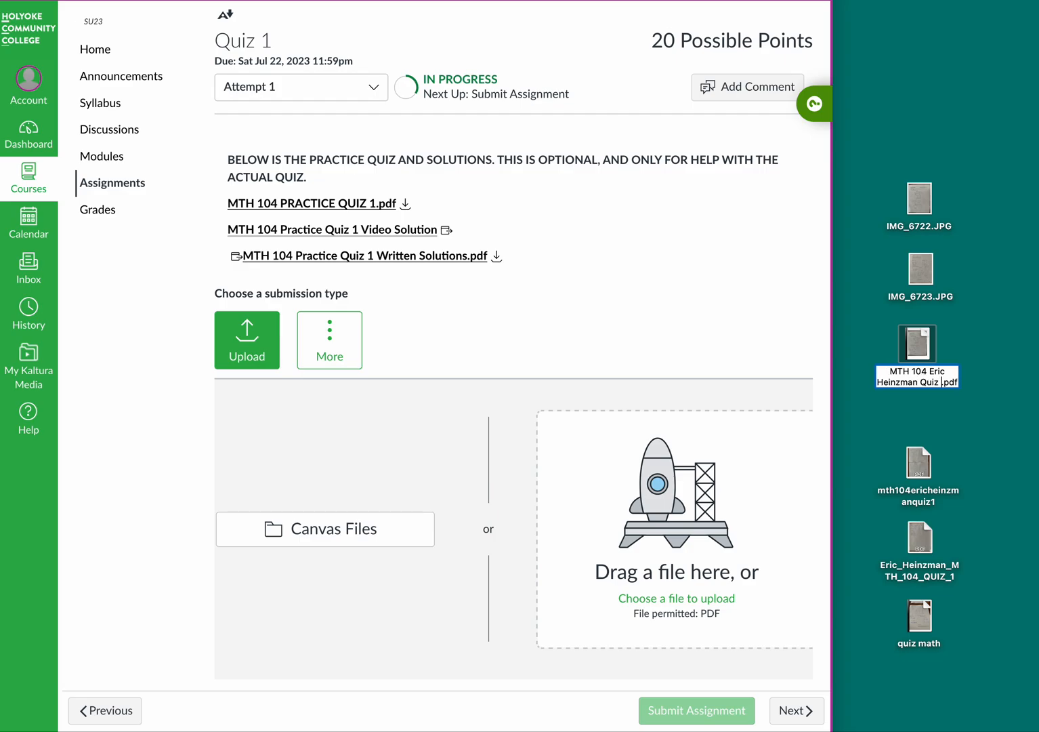
click(965, 423)
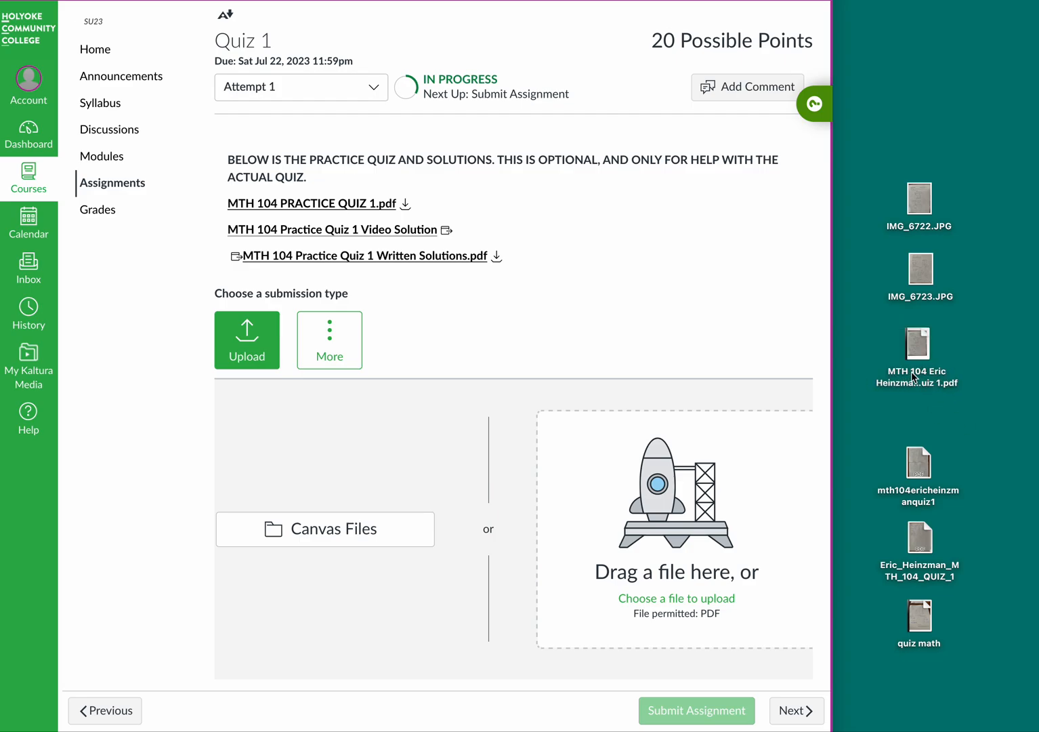
scroll(645, 274, up, 3)
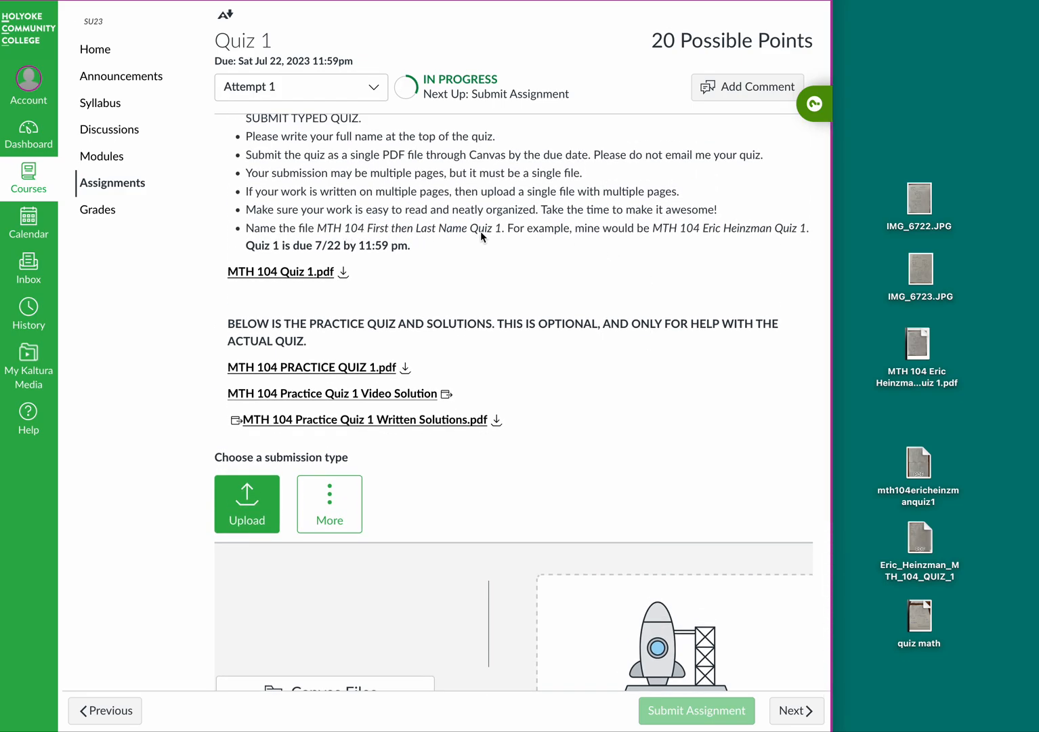
click(921, 346)
double_click(921, 342)
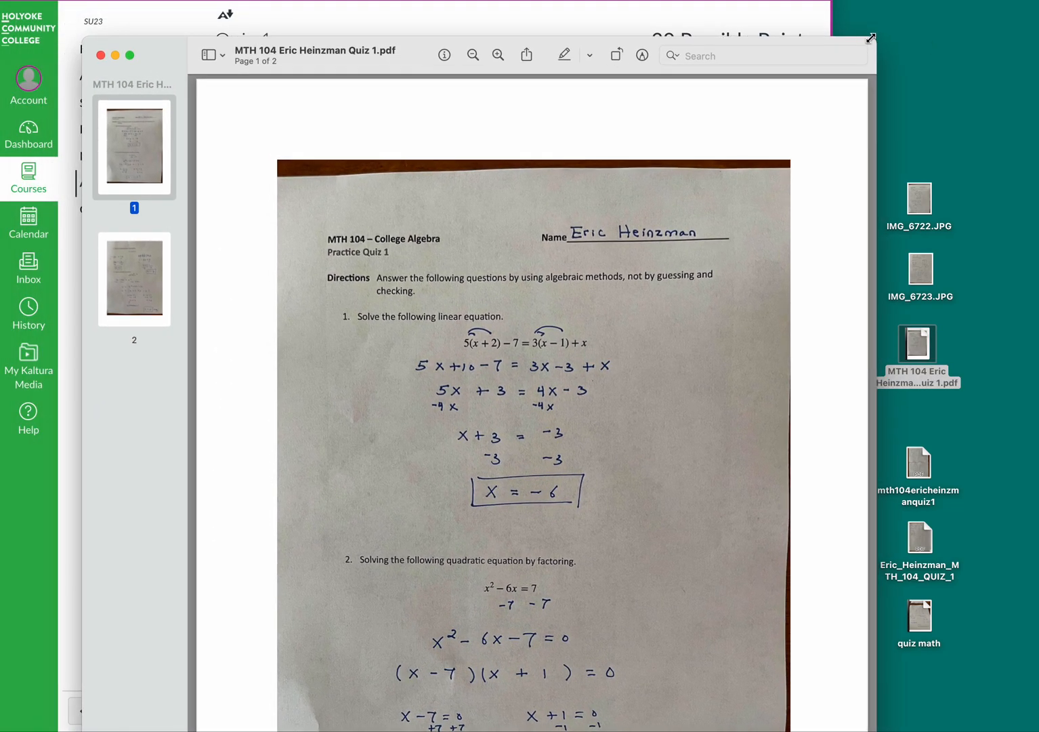
drag(875, 27, 740, 153)
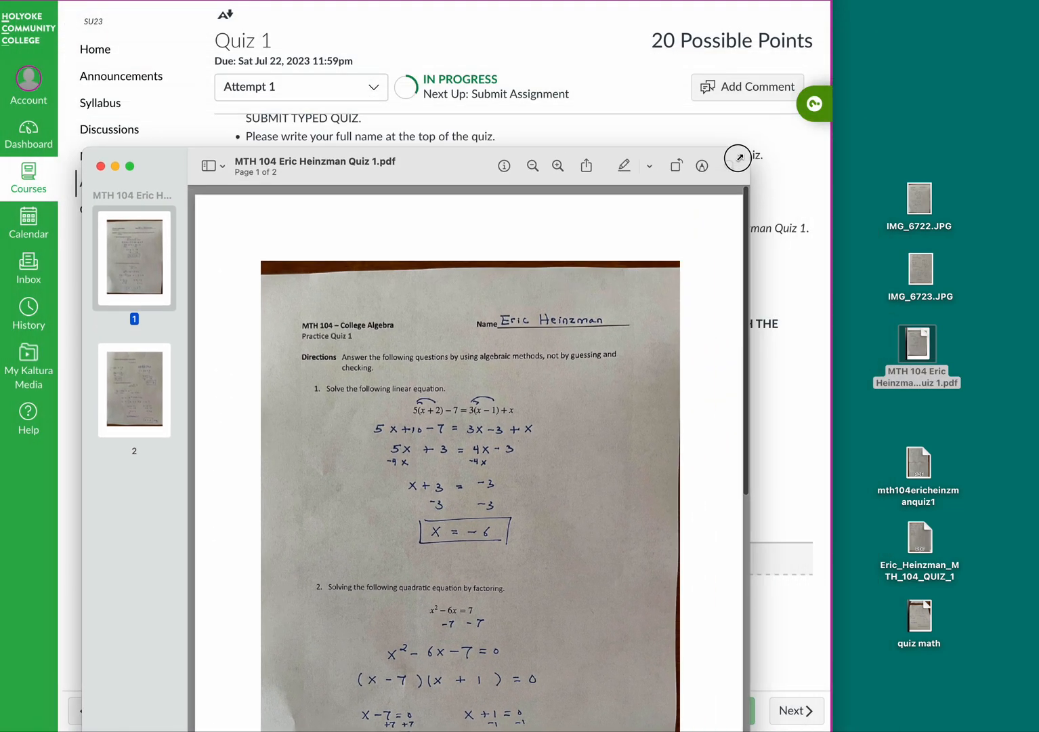
double_click(394, 181)
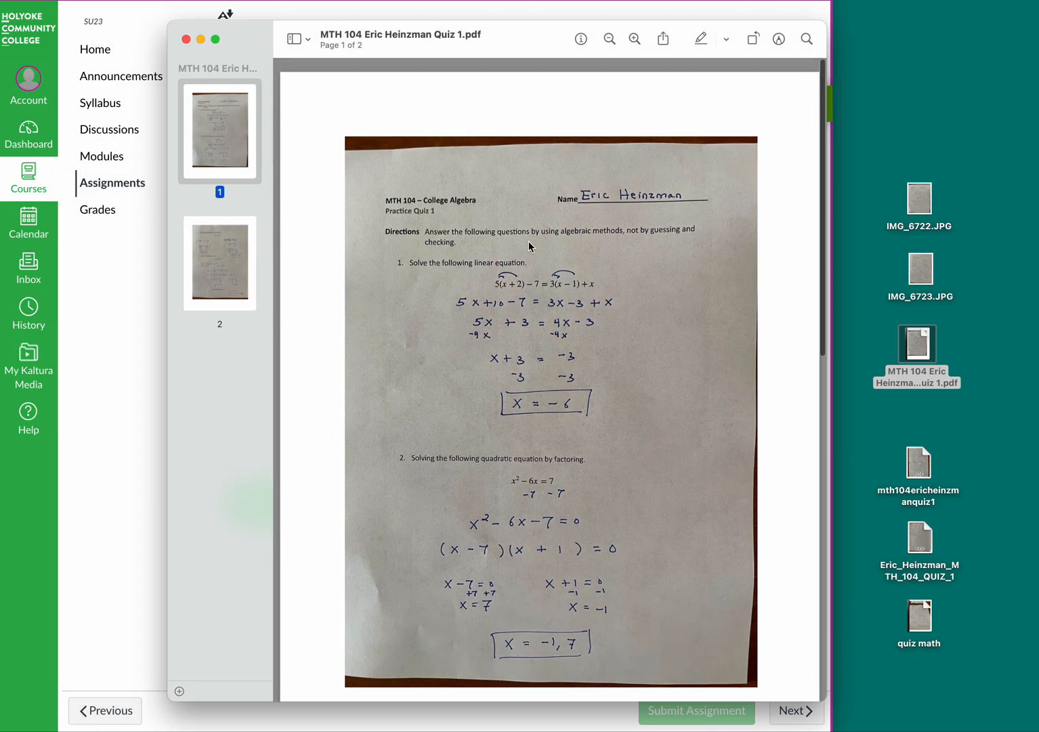
scroll(530, 246, down, 15)
scroll(528, 248, up, 15)
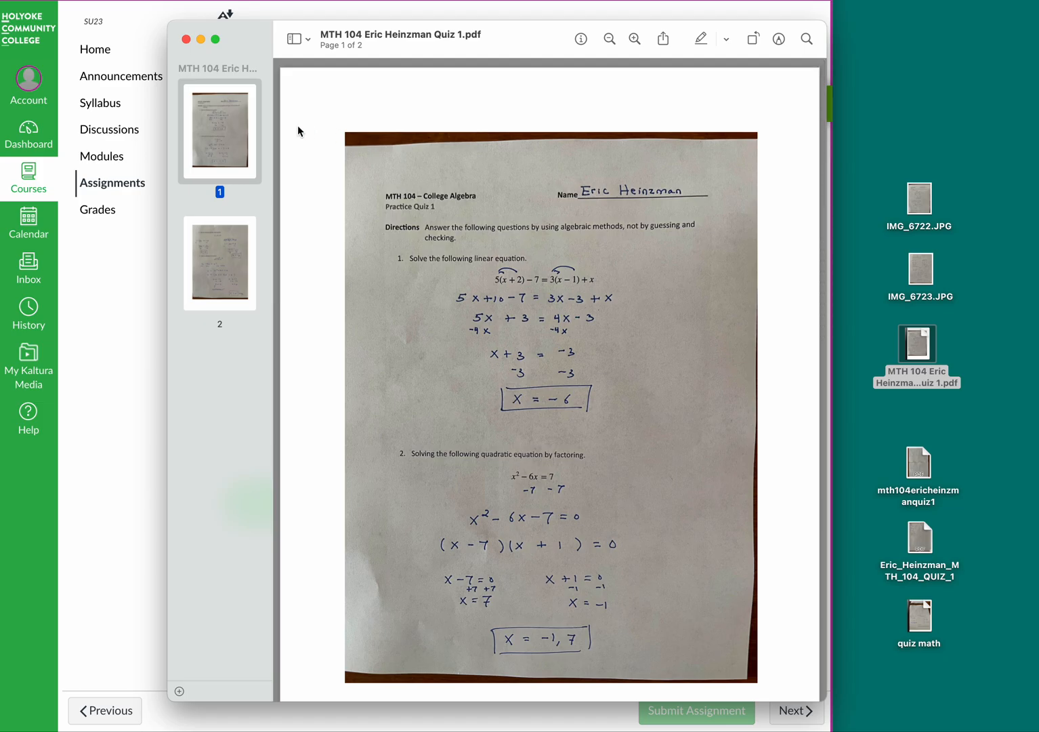
click(186, 39)
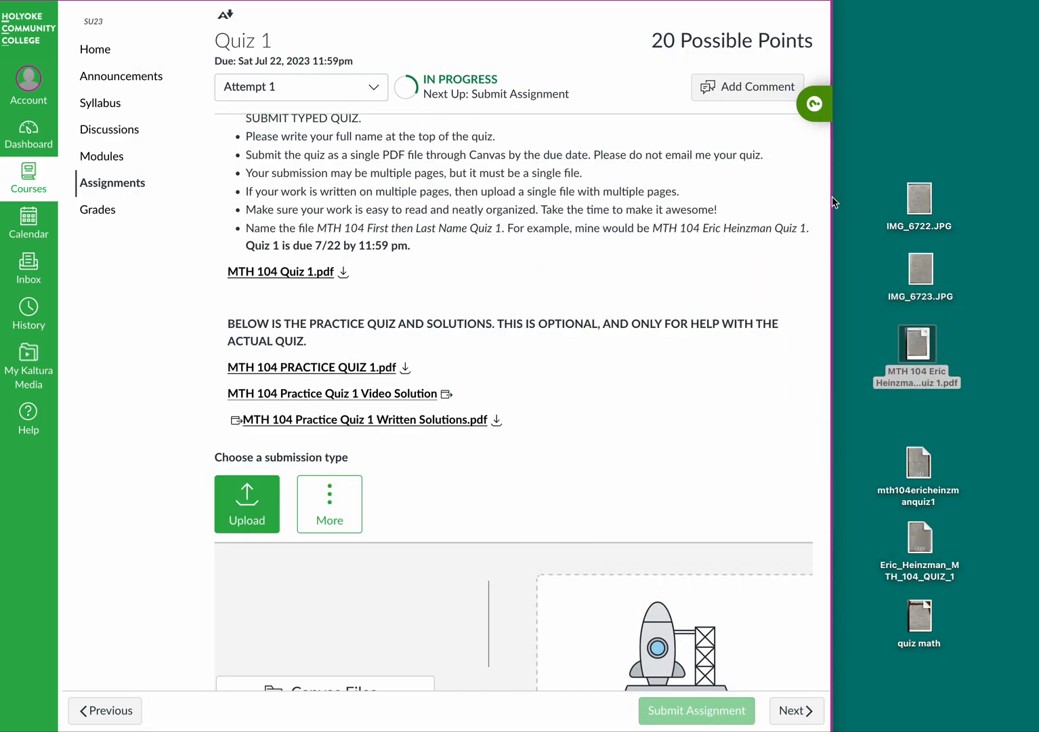
click(868, 313)
scroll(746, 325, down, 4)
mouse_move(917, 342)
mouse_down()
mouse_move(770, 399)
mouse_move(704, 461)
mouse_move(916, 343)
mouse_up()
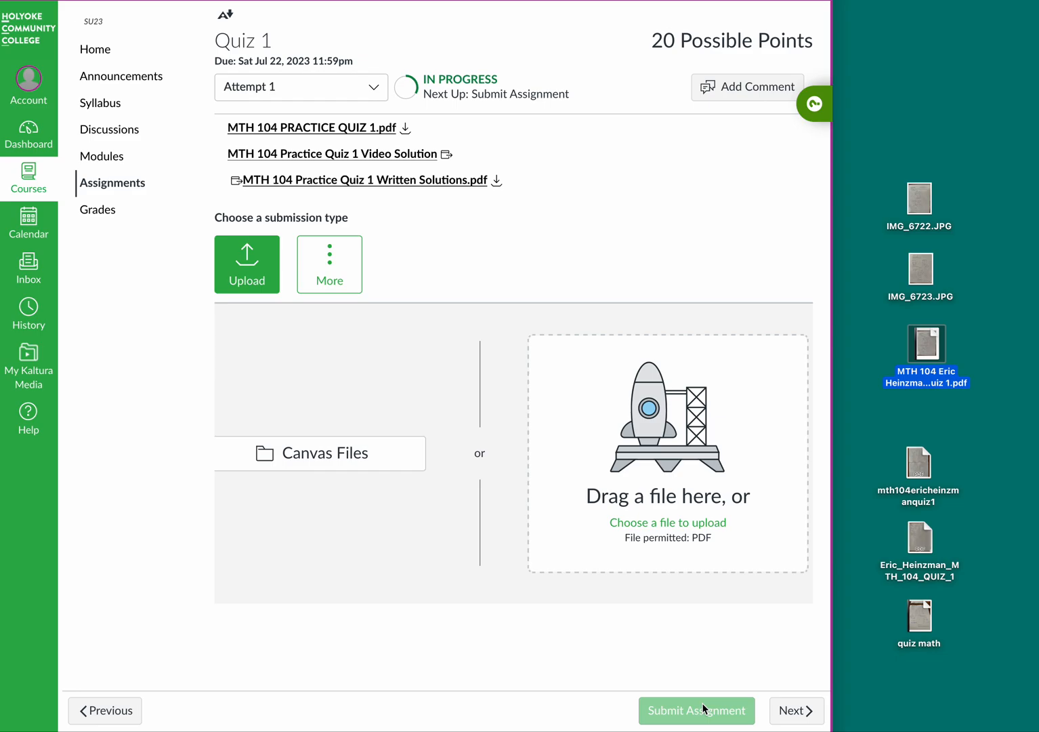
click(879, 332)
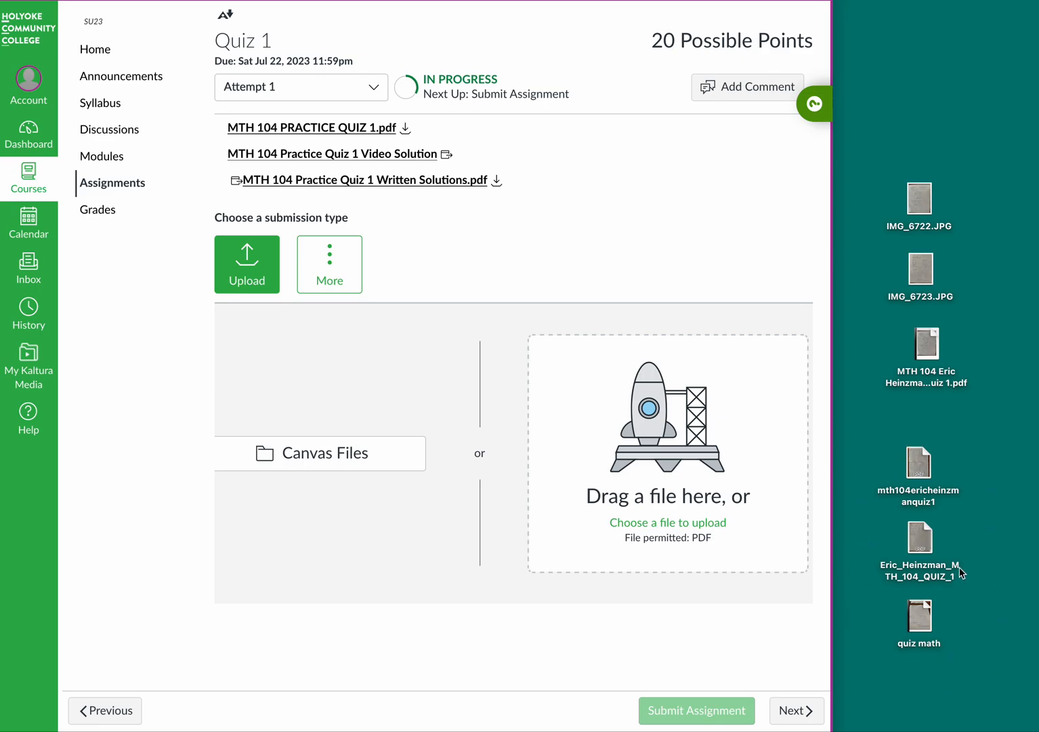
scroll(551, 259, up, 6)
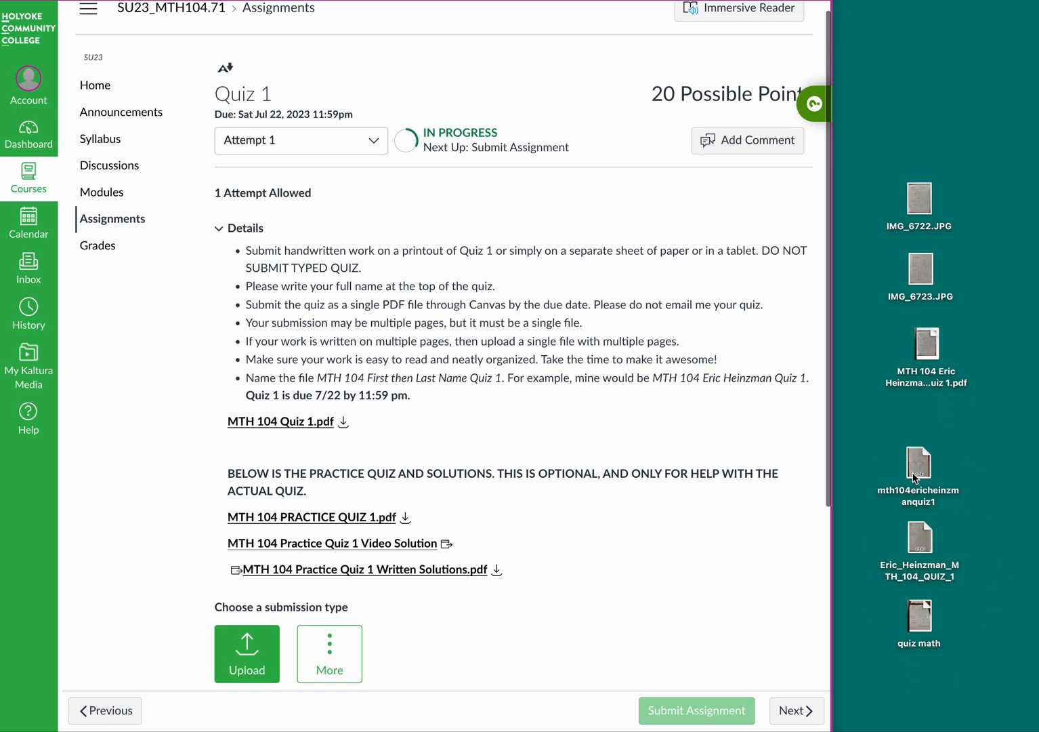
drag(924, 461, 972, 473)
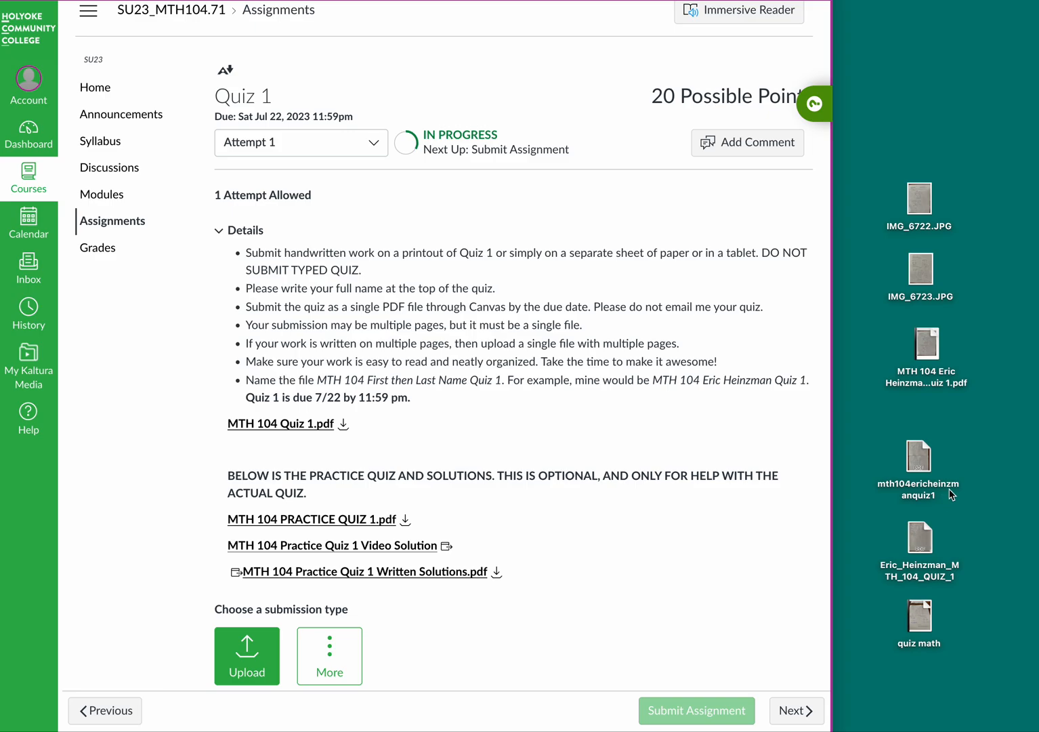
Step: Open the poorly named example quiz PDF in Preview and resize its window
double_click(915, 458)
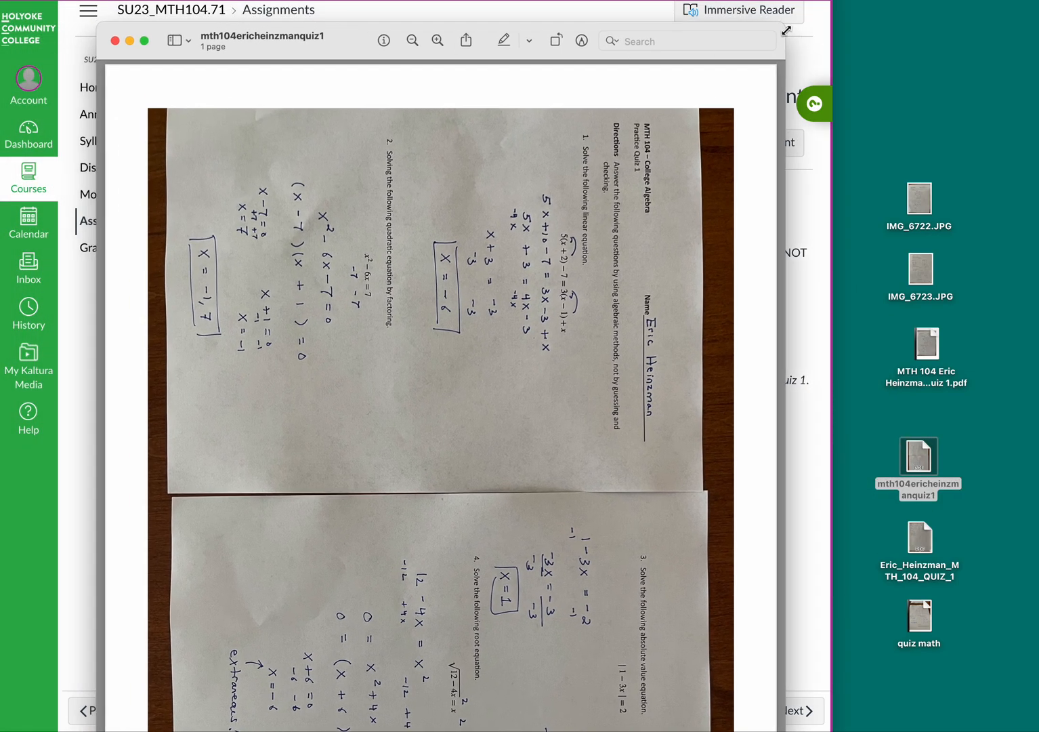
drag(786, 31, 645, 164)
drag(359, 182, 475, 36)
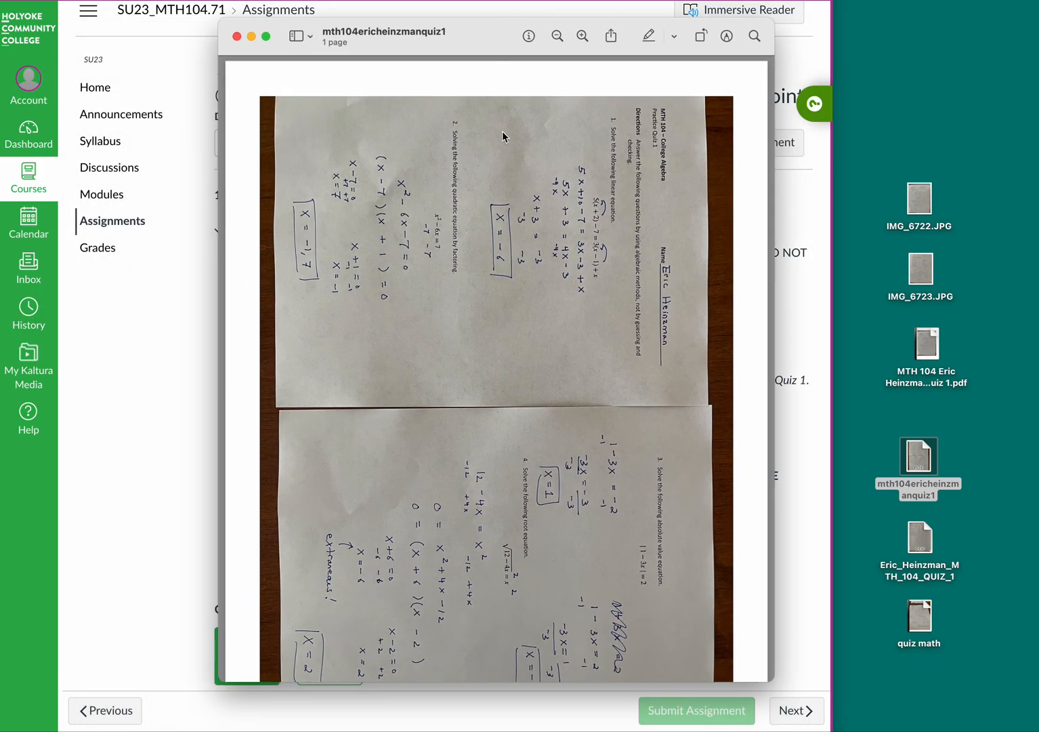
Step: Review the one-page PDF with both sheets squeezed sideways, then close it
scroll(501, 367, down, 3)
scroll(502, 368, up, 2)
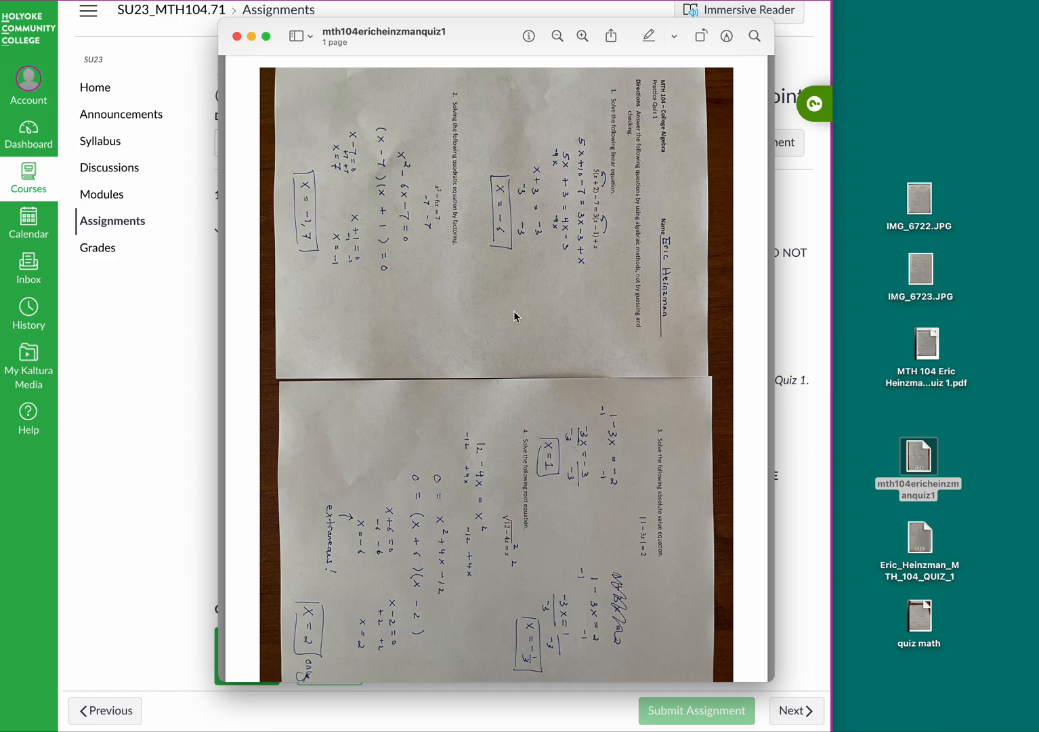
scroll(516, 327, up, 2)
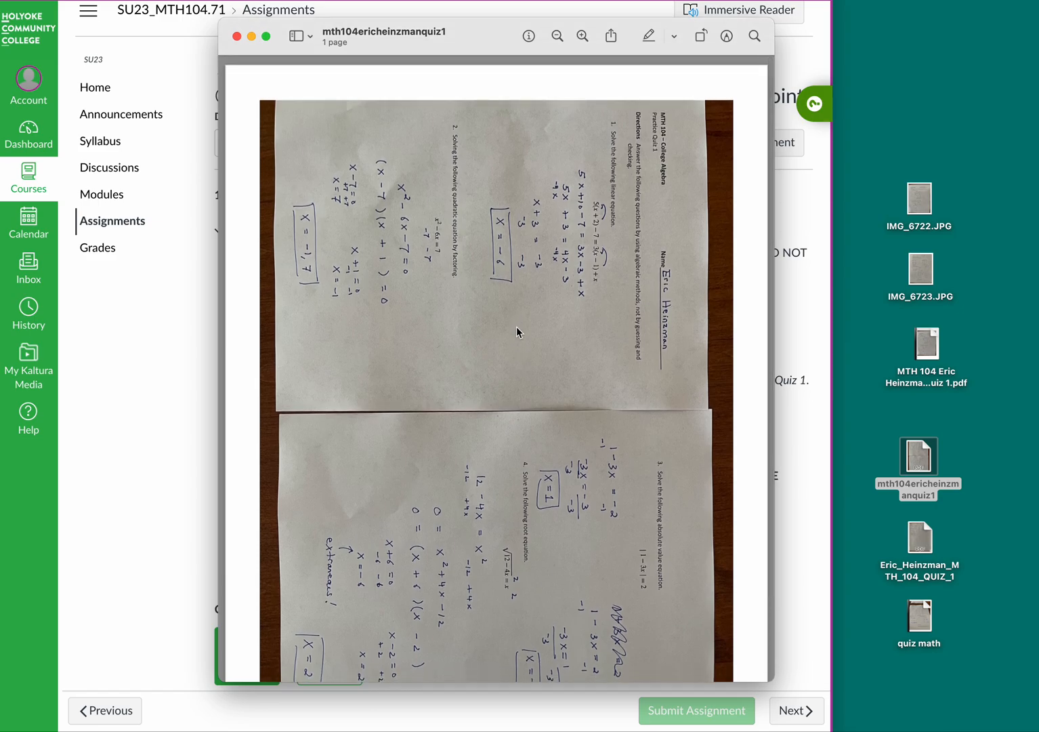
scroll(516, 326, down, 2)
scroll(521, 326, down, 2)
scroll(521, 326, down, 2)
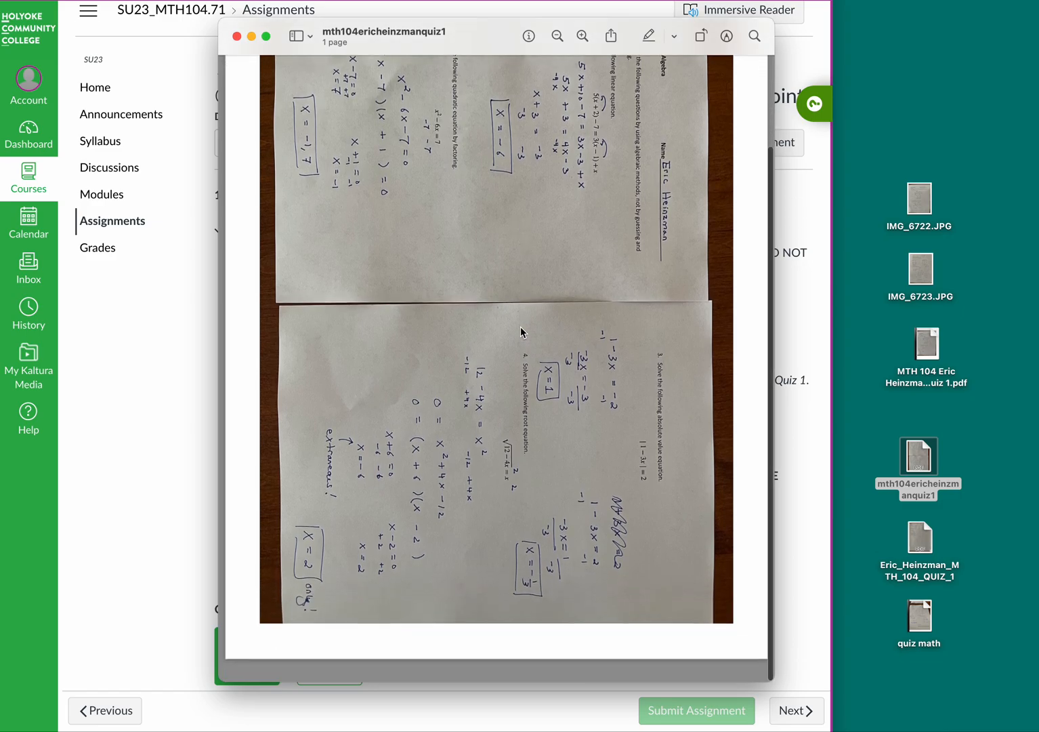
scroll(521, 327, up, 2)
scroll(521, 327, down, 2)
scroll(521, 332, up, 2)
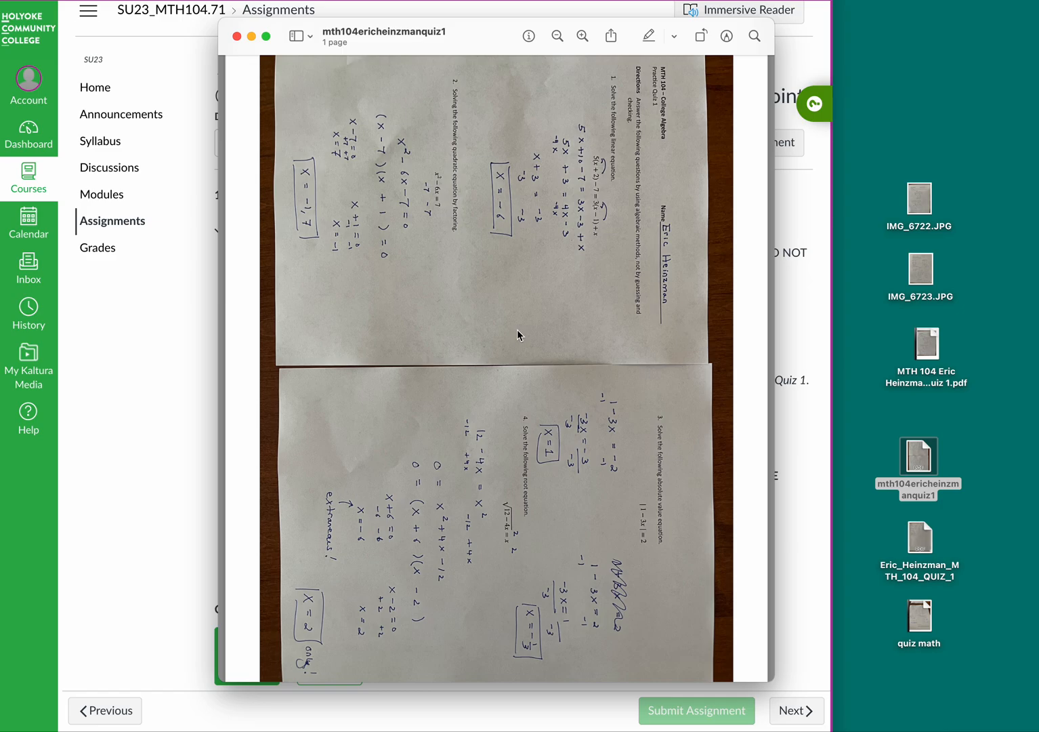
click(236, 36)
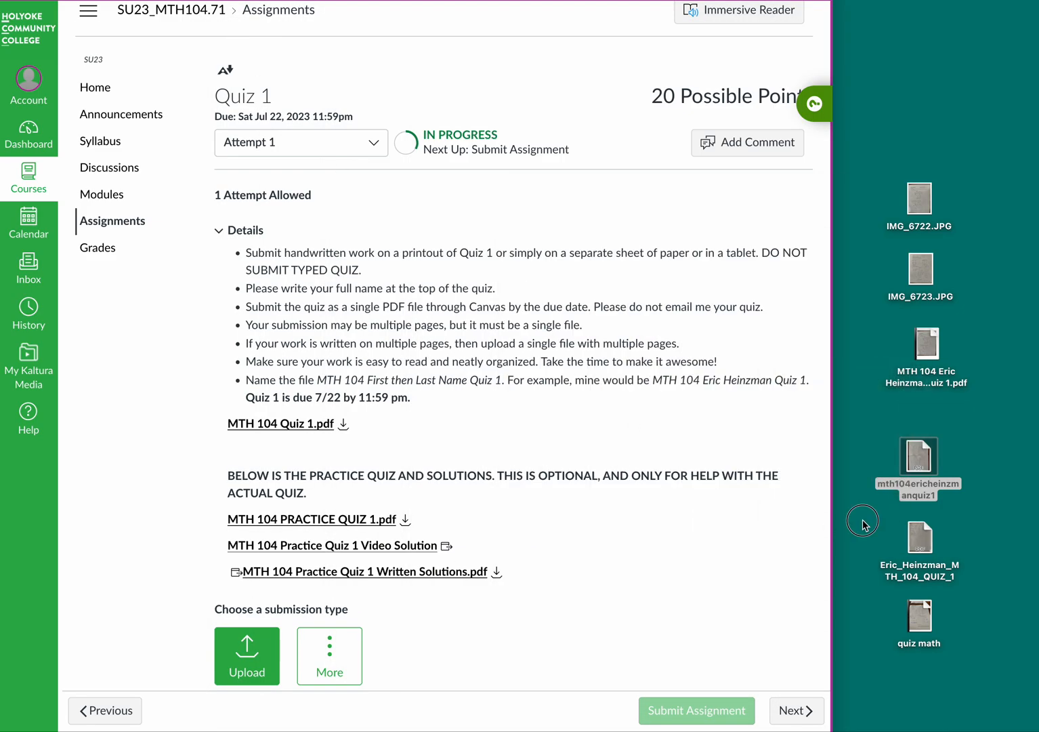
click(925, 541)
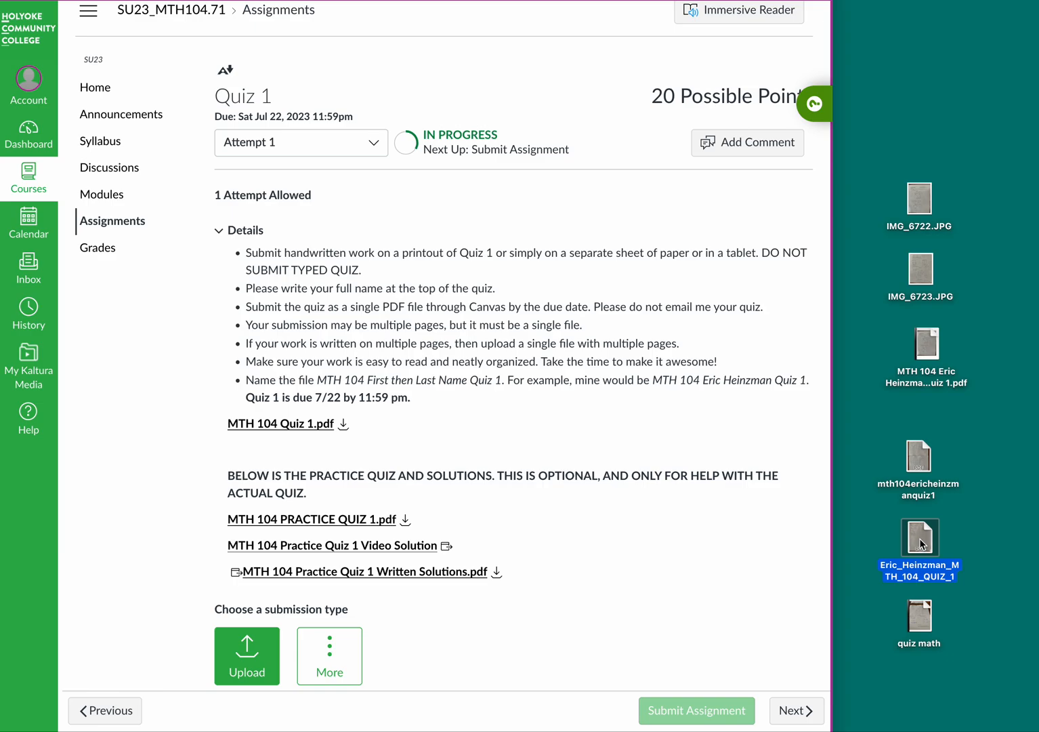
double_click(919, 539)
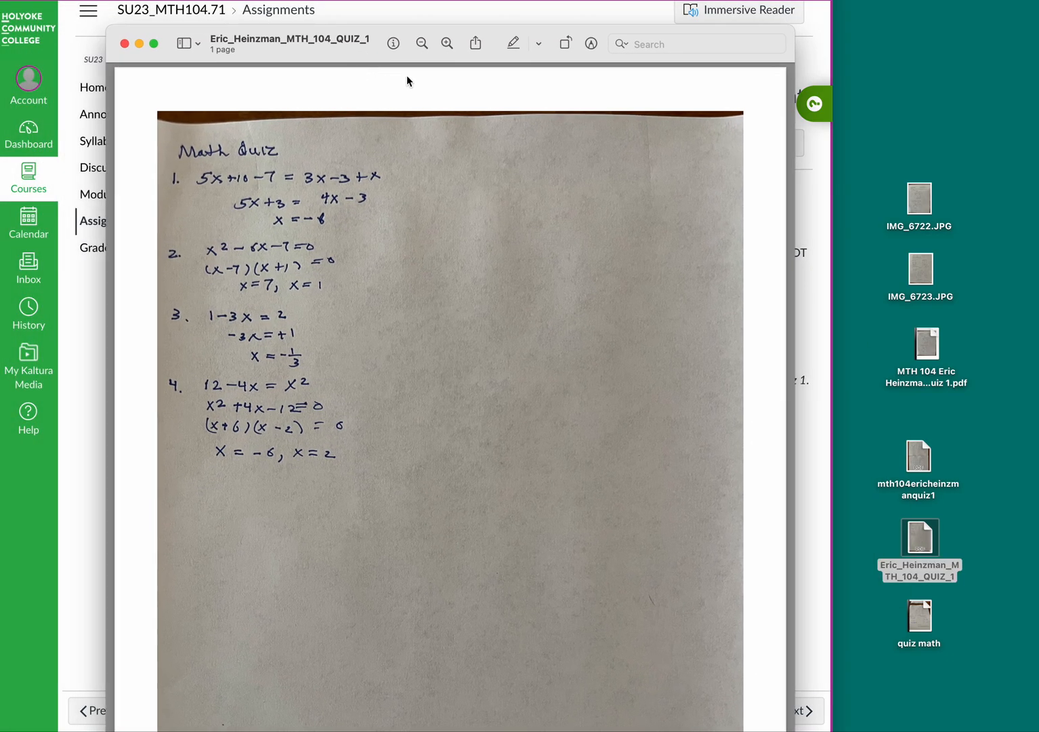
drag(796, 27, 599, 186)
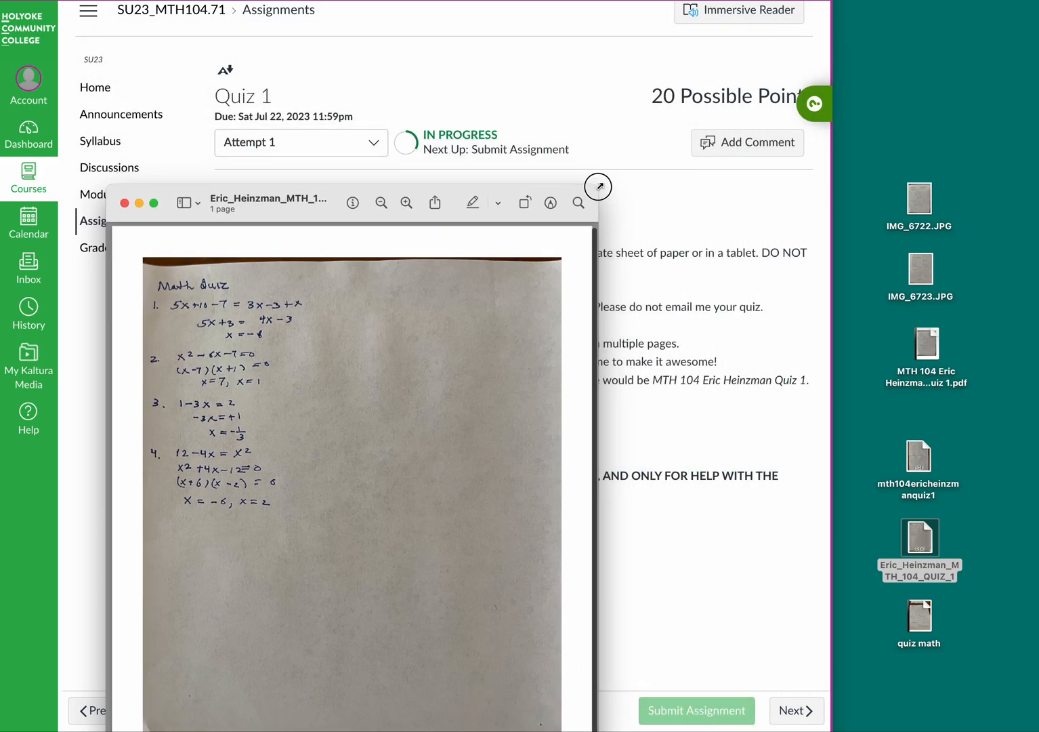
drag(517, 218, 657, 54)
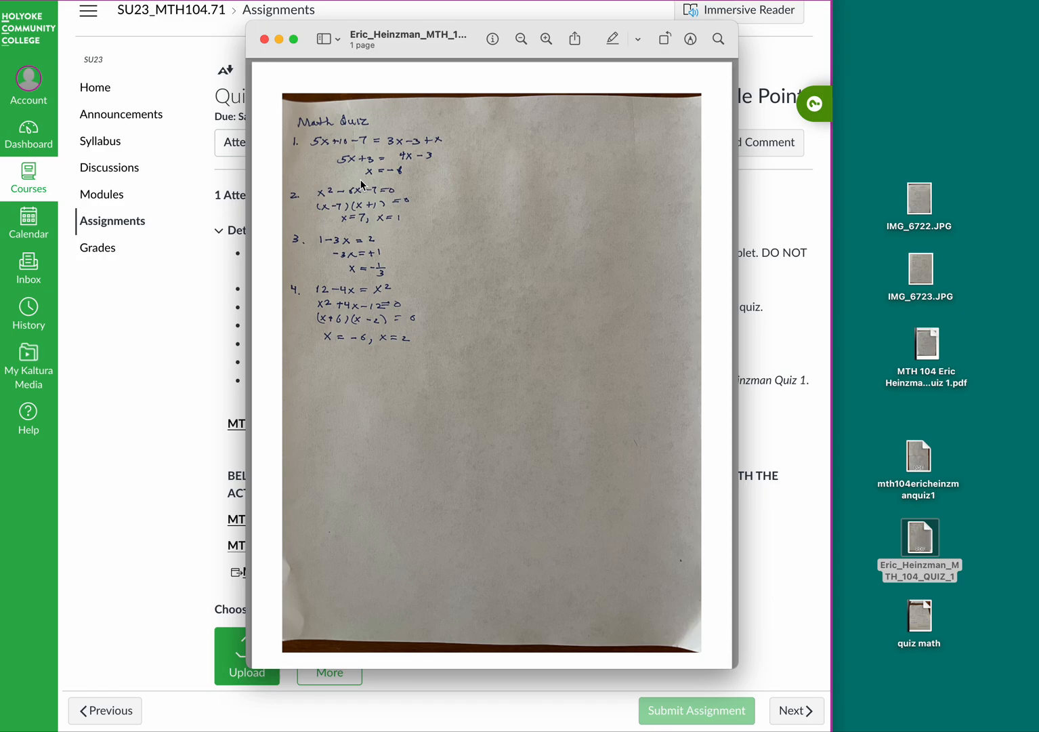
click(264, 40)
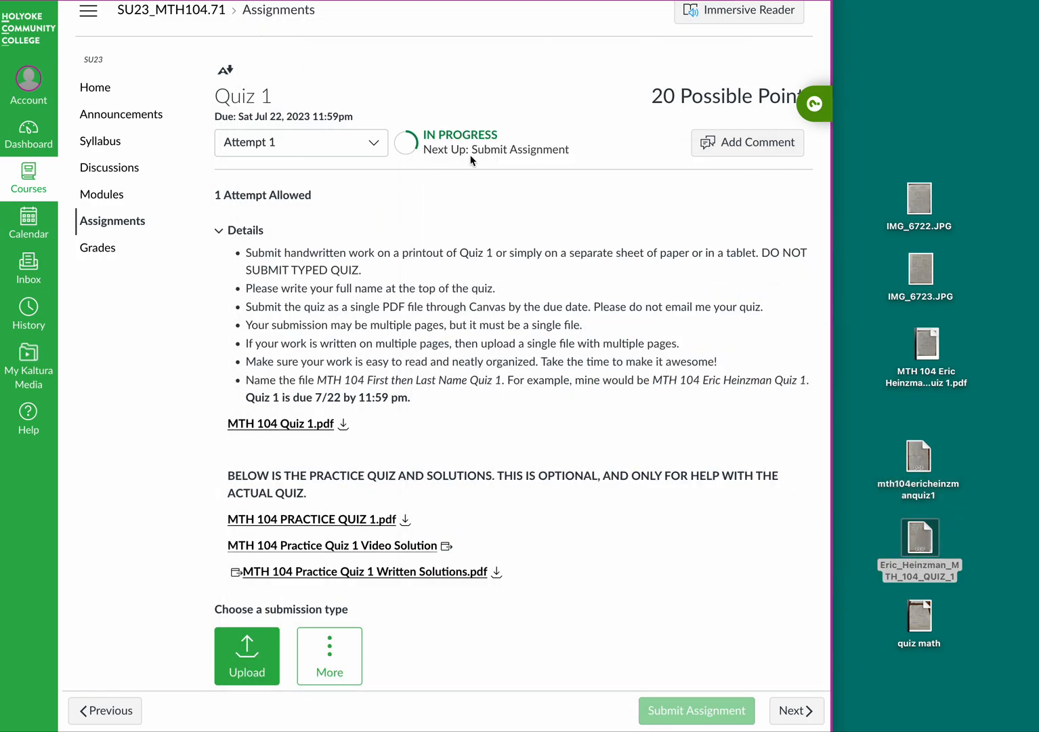
click(972, 552)
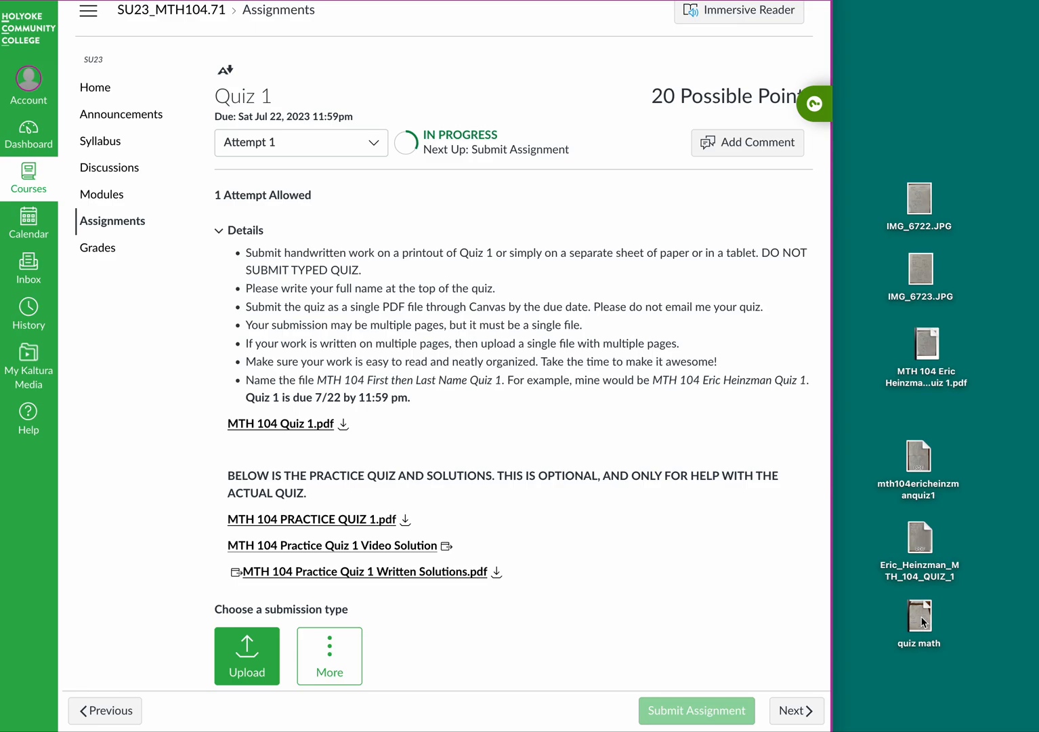
double_click(921, 618)
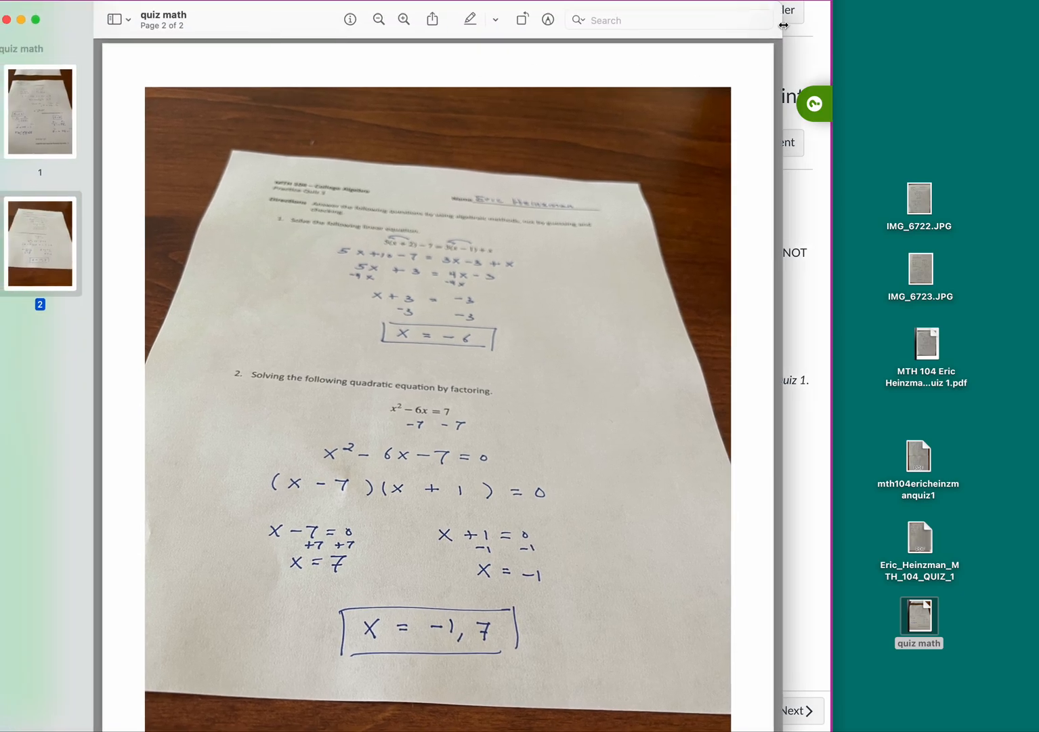
drag(776, 21, 740, 153)
drag(427, 167, 555, 38)
scroll(498, 287, up, 10)
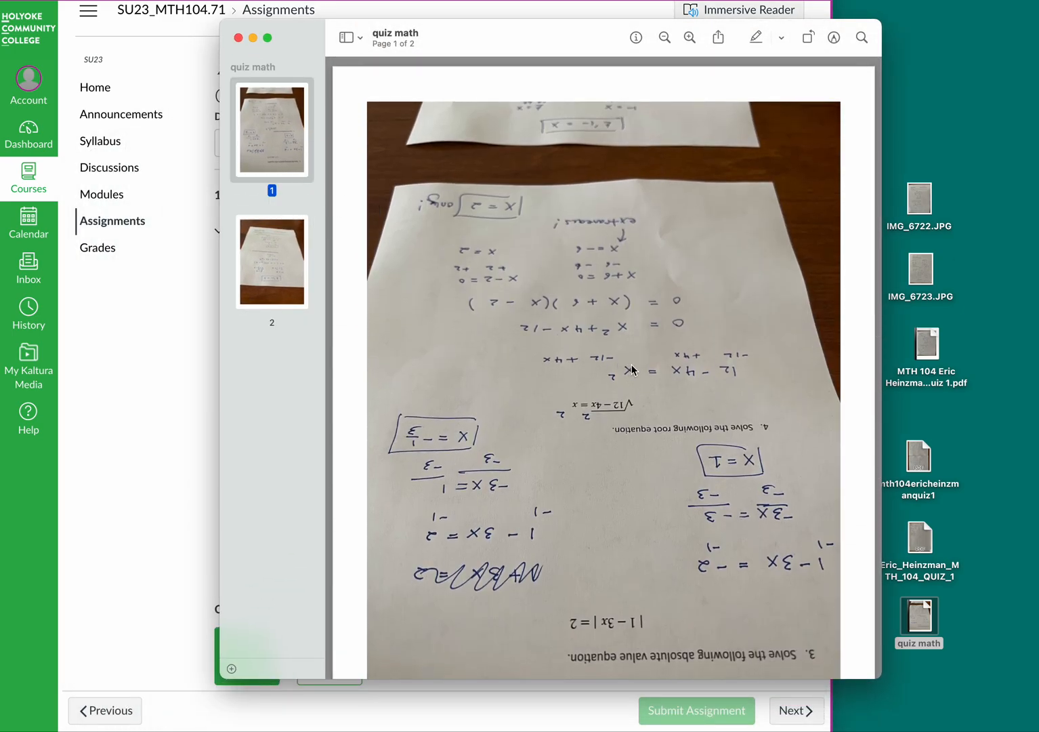
scroll(631, 371, down, 5)
scroll(631, 370, up, 5)
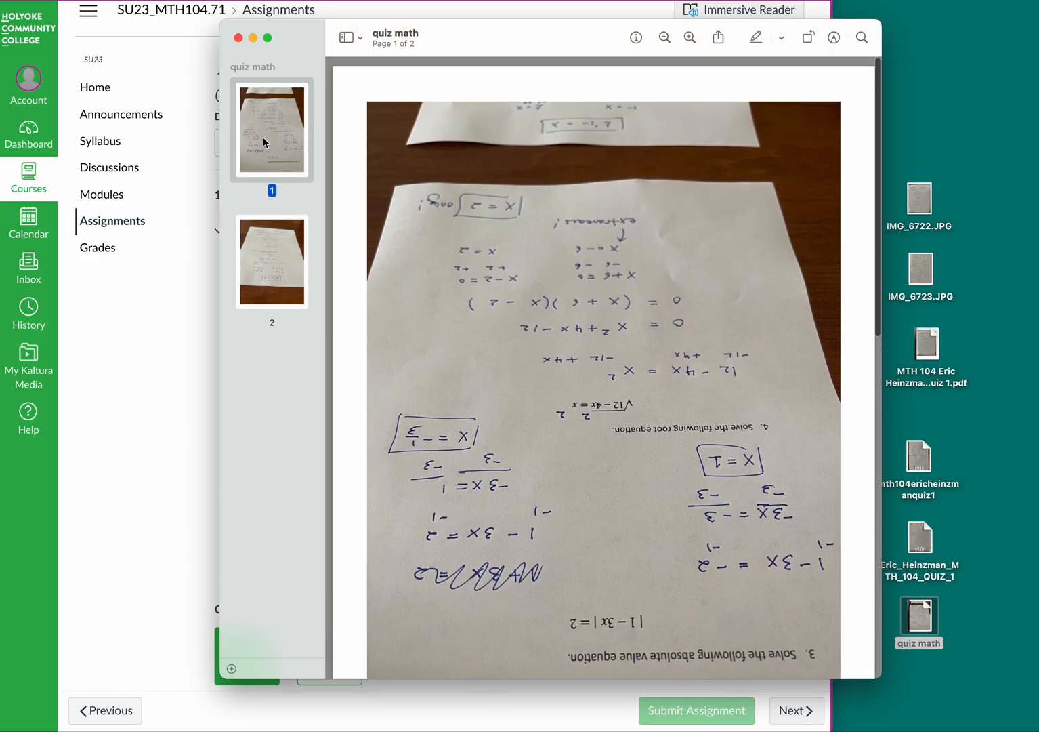
scroll(839, 468, down, 4)
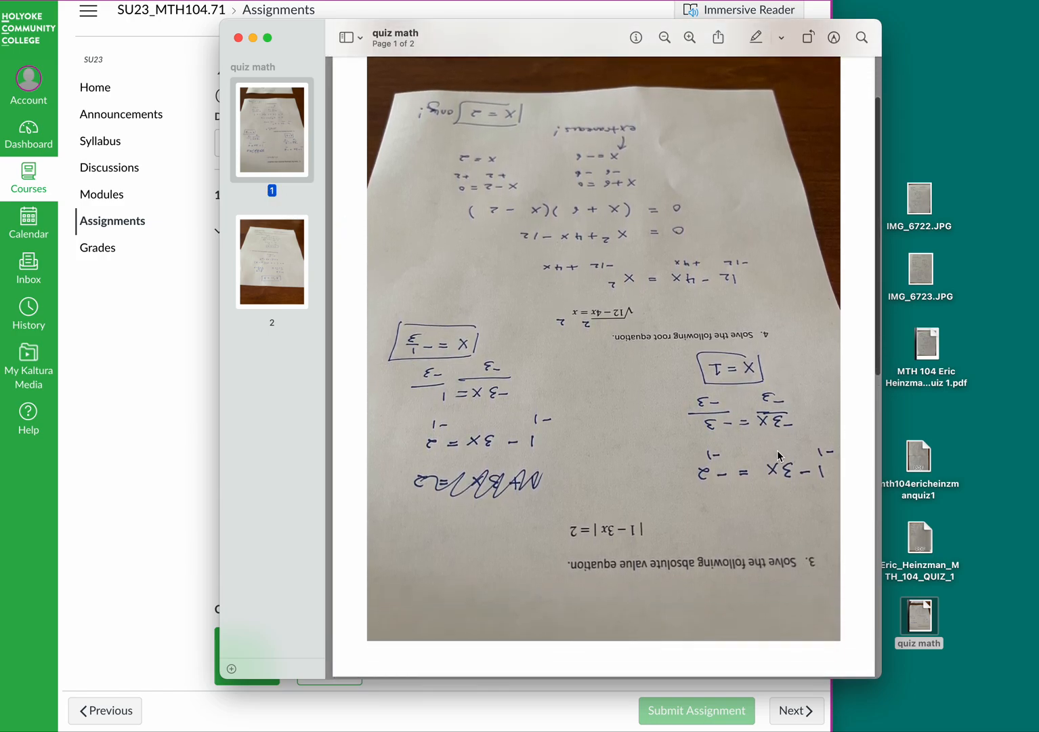
scroll(748, 458, down, 12)
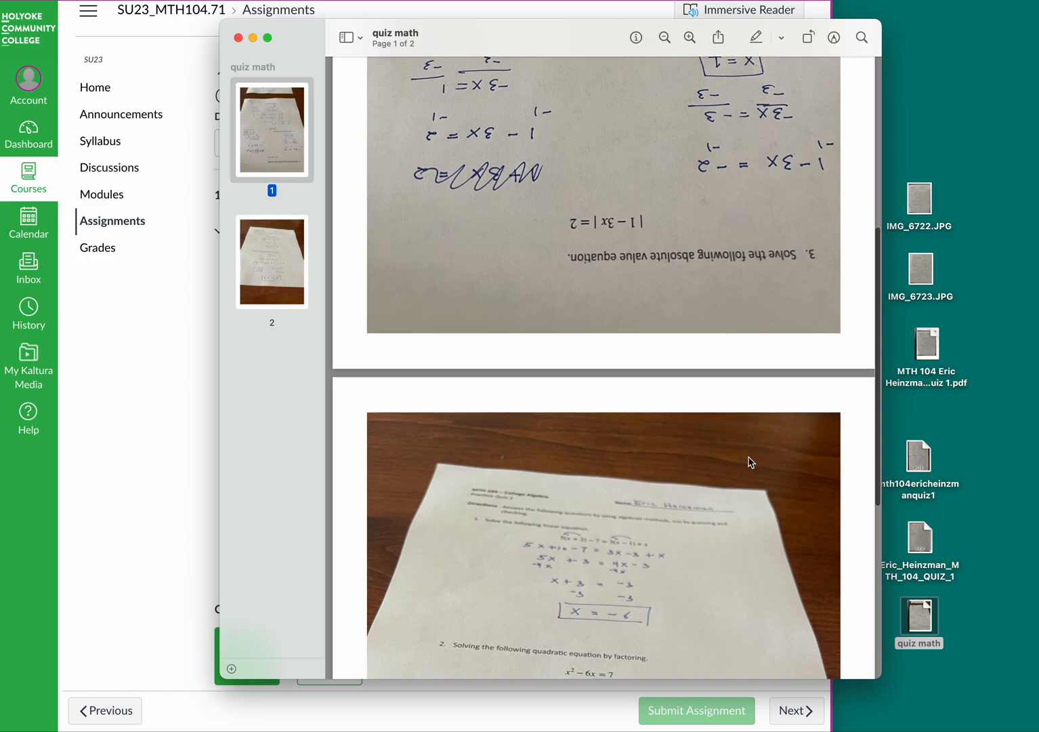
scroll(749, 459, down, 15)
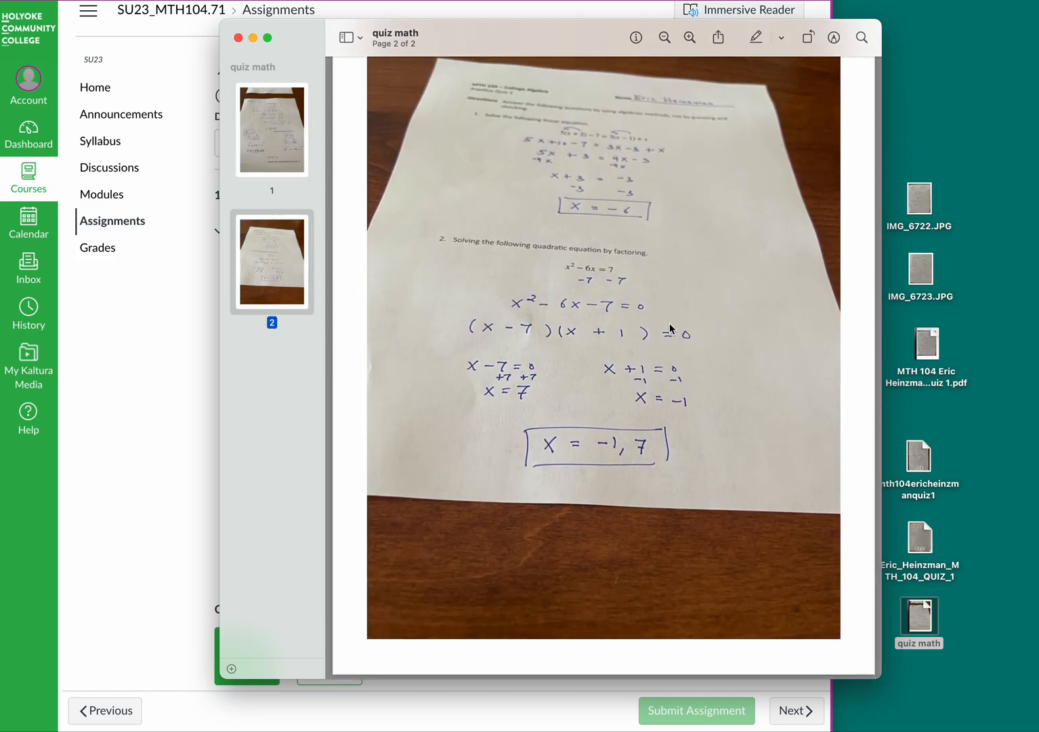
scroll(669, 328, up, 20)
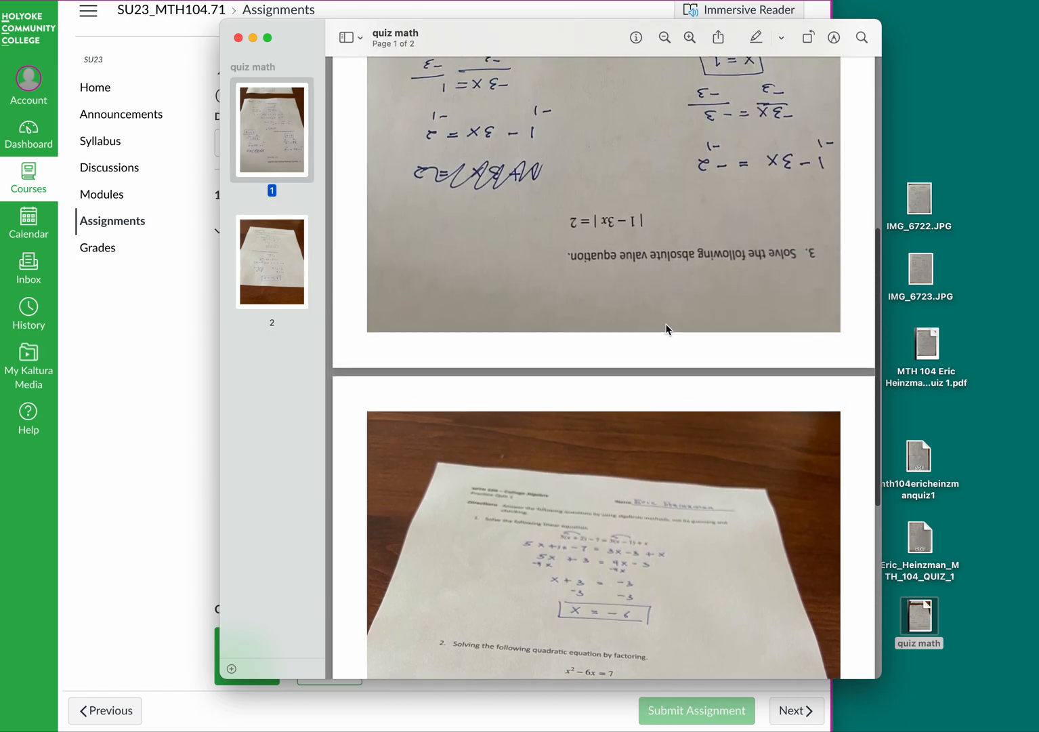
scroll(665, 324, up, 3)
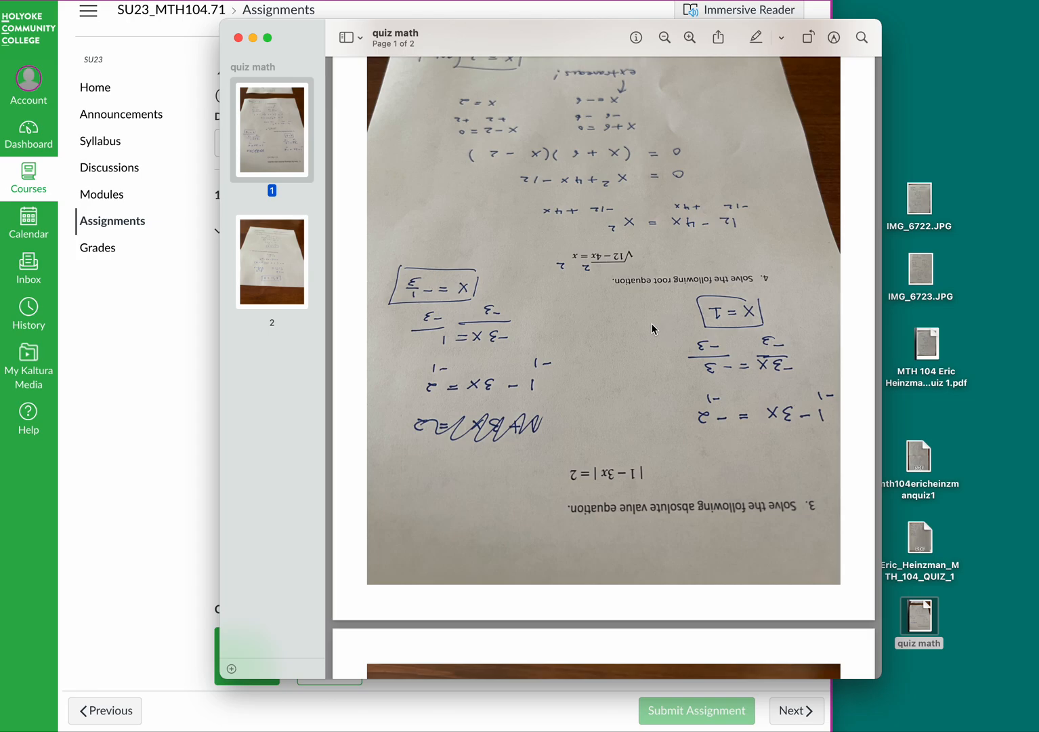
scroll(652, 326, down, 10)
scroll(654, 323, down, 5)
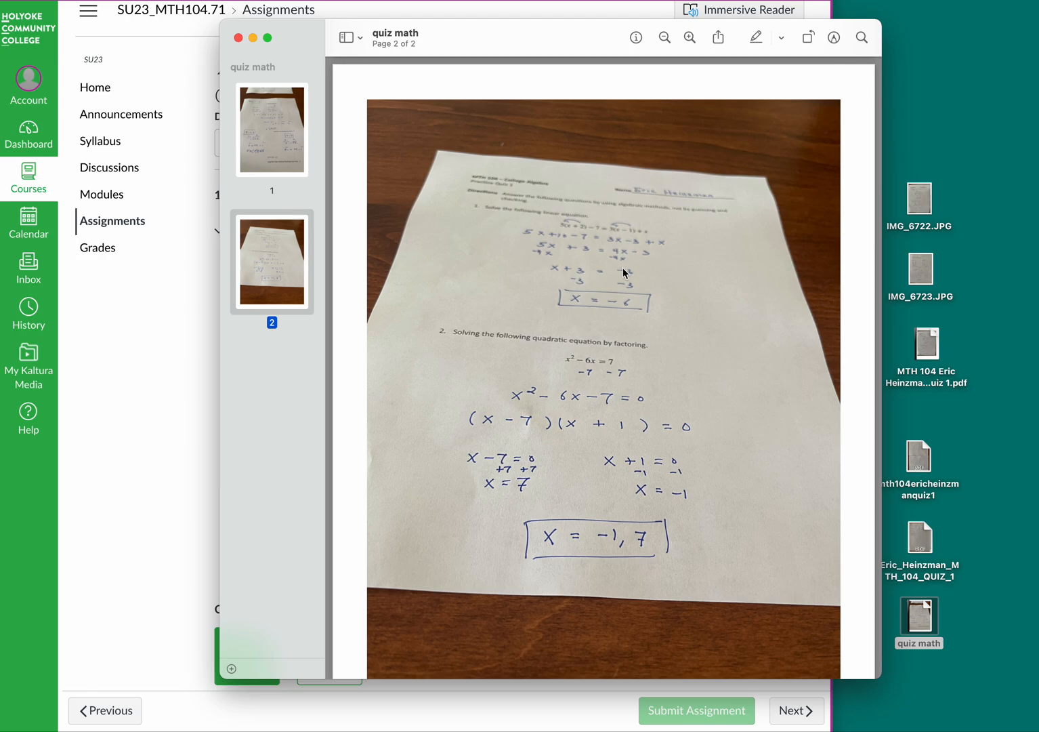
click(238, 38)
drag(866, 435, 997, 646)
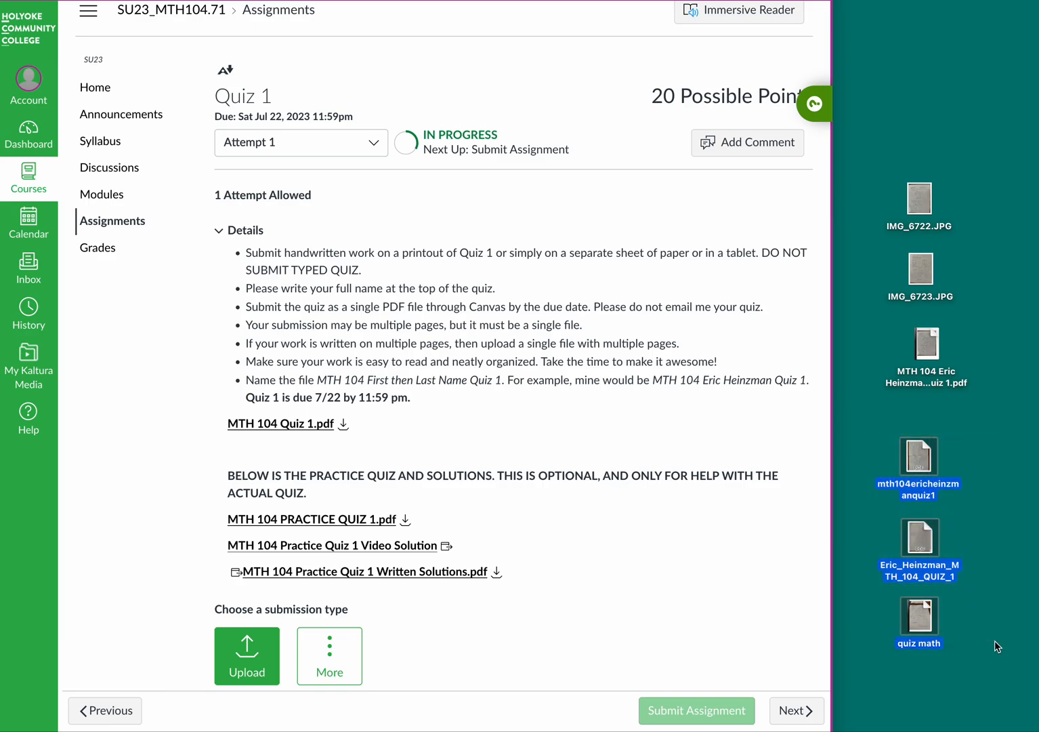
Step: Open the correctly named MTH 104 Quiz 1 PDF in Preview and resize its window
click(986, 403)
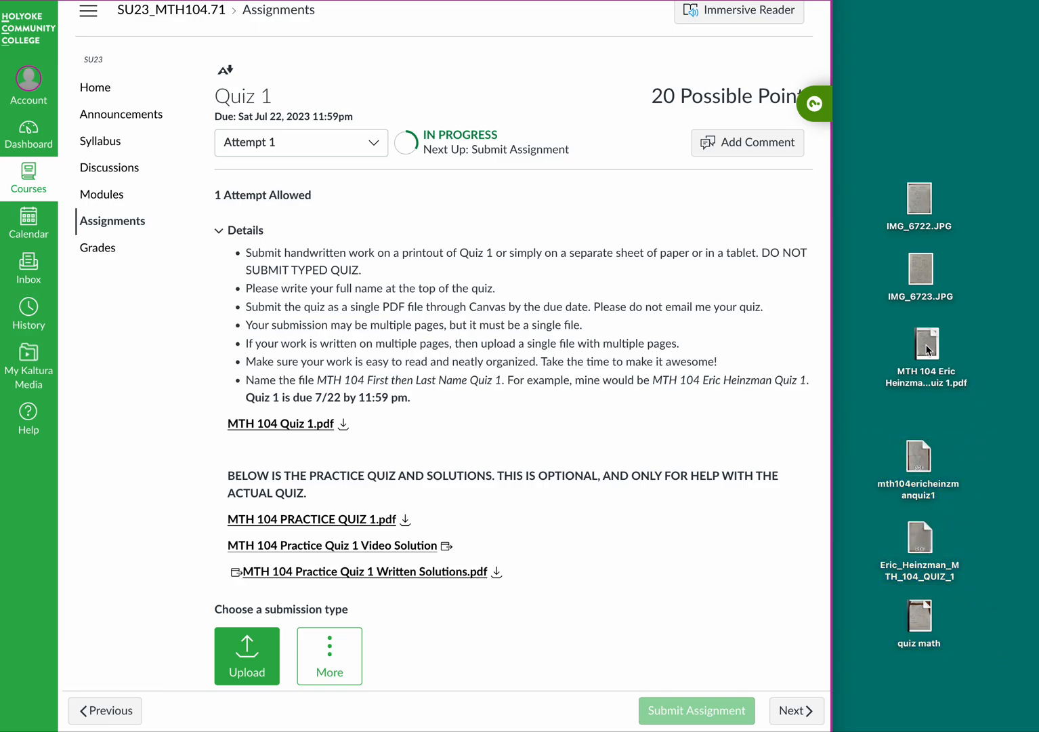
drag(928, 350, 916, 347)
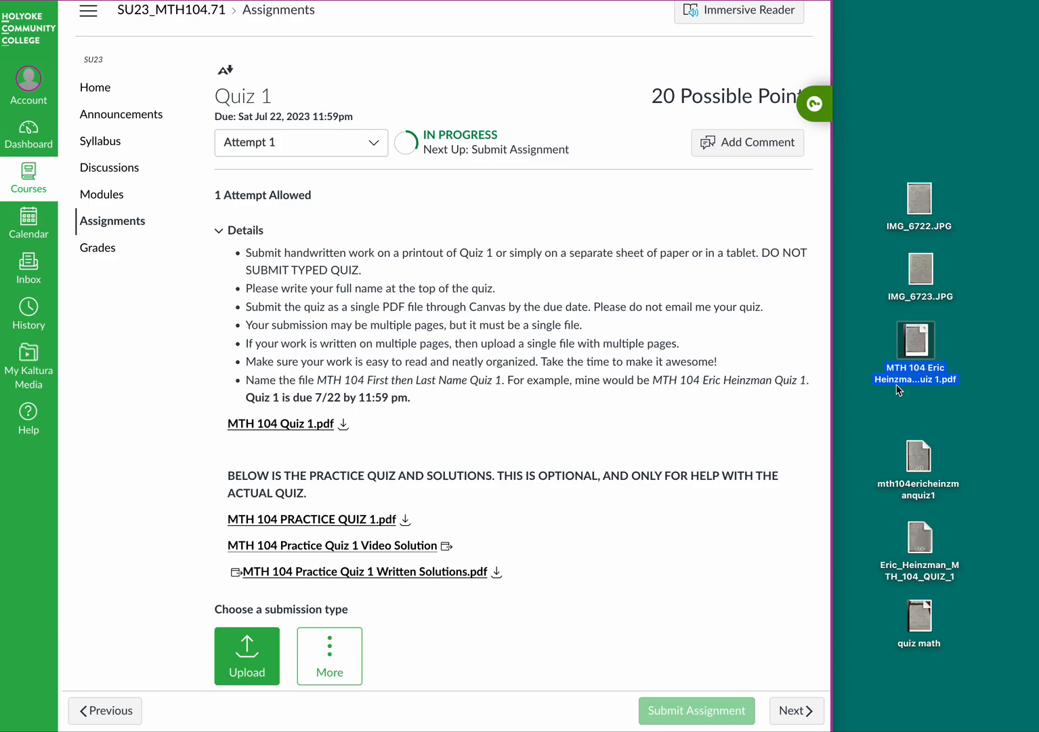
double_click(917, 347)
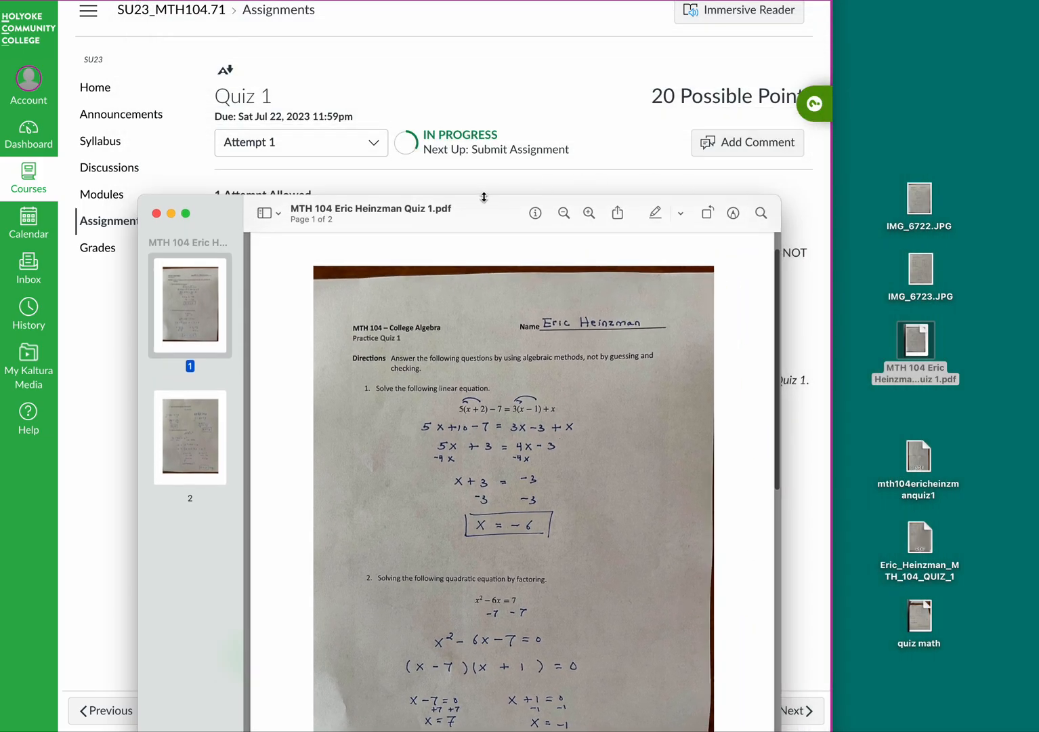
drag(482, 197, 527, 46)
Step: Check both upright handwritten pages, then close the extra and remaining PDF windows
scroll(502, 210, down, 10)
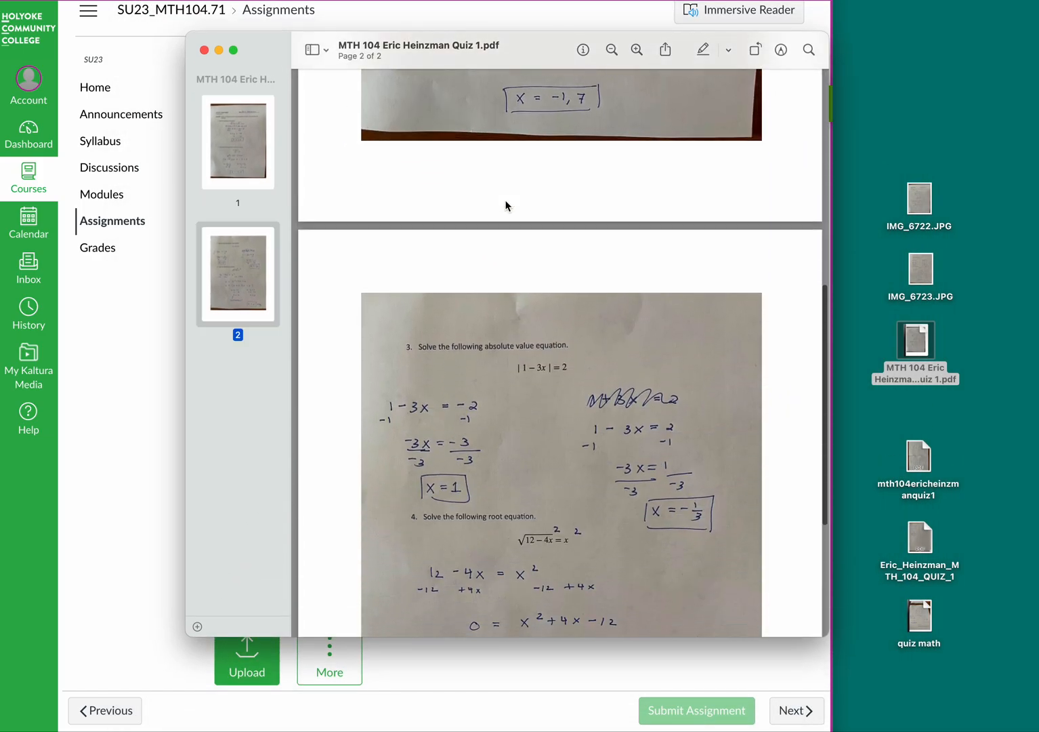
scroll(506, 204, up, 10)
scroll(506, 205, down, 10)
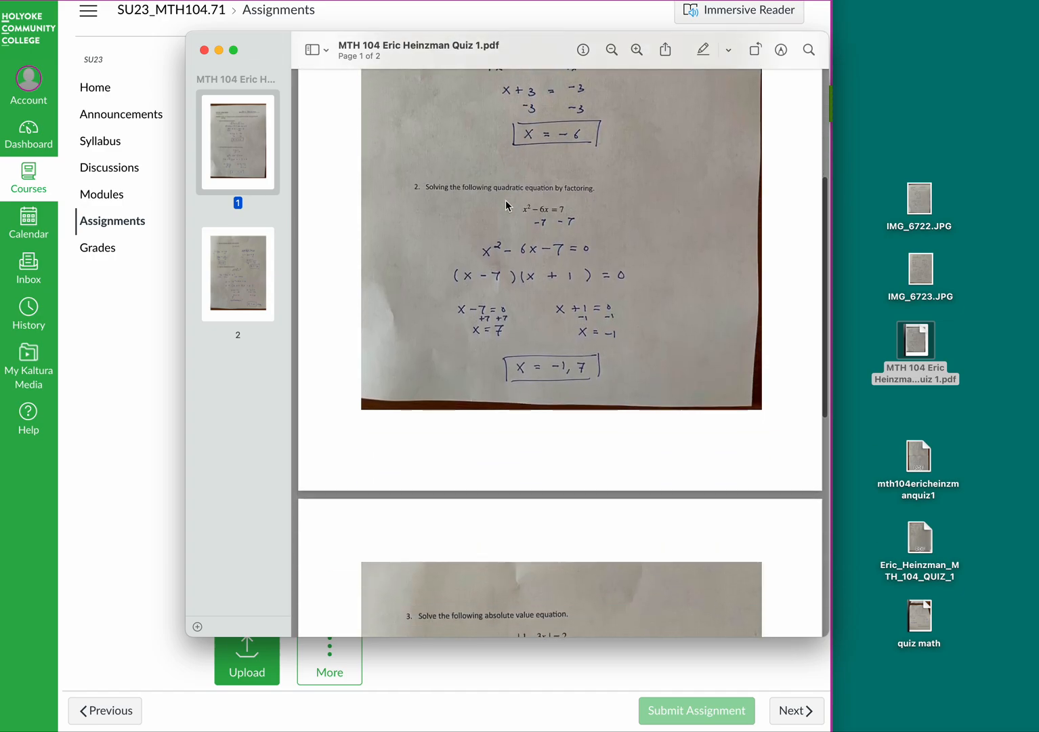
scroll(506, 203, up, 10)
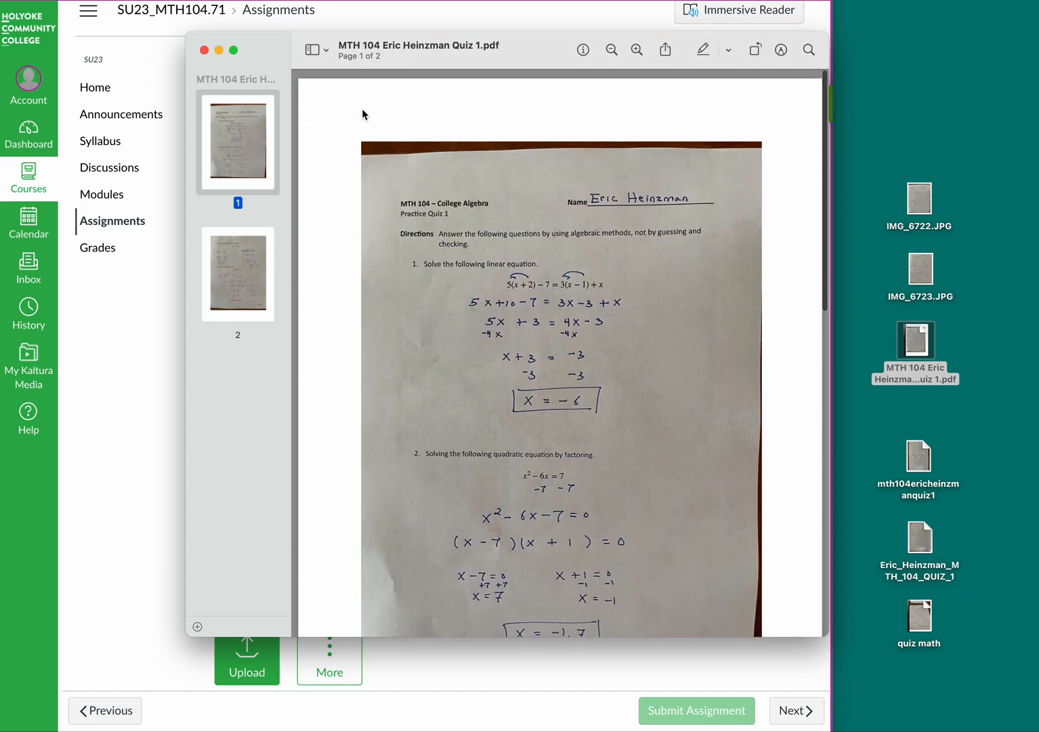
click(206, 52)
drag(124, 60, 430, 37)
click(179, 33)
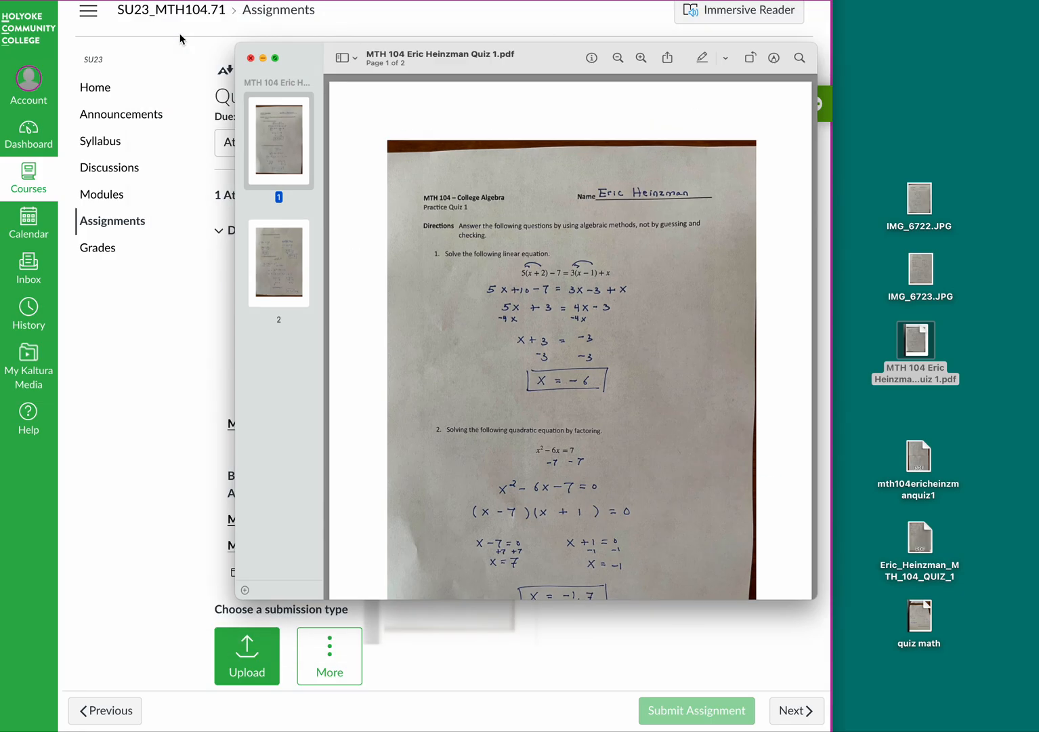